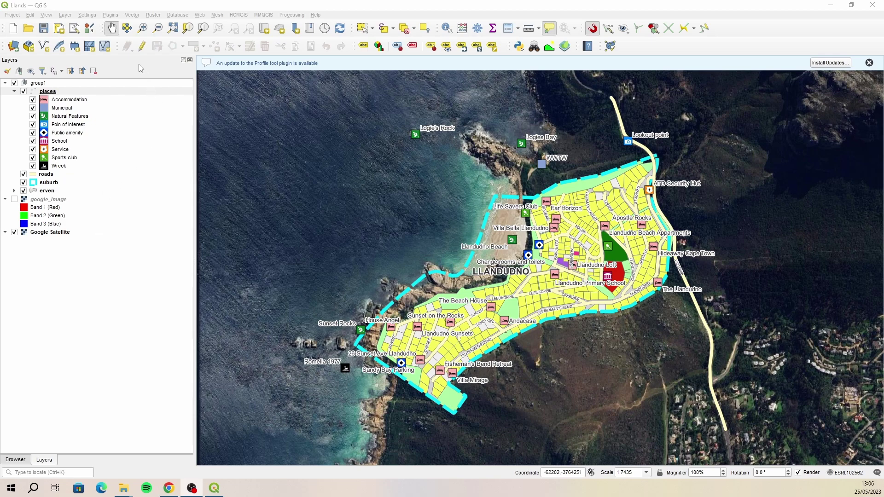
drag(195, 102, 160, 104)
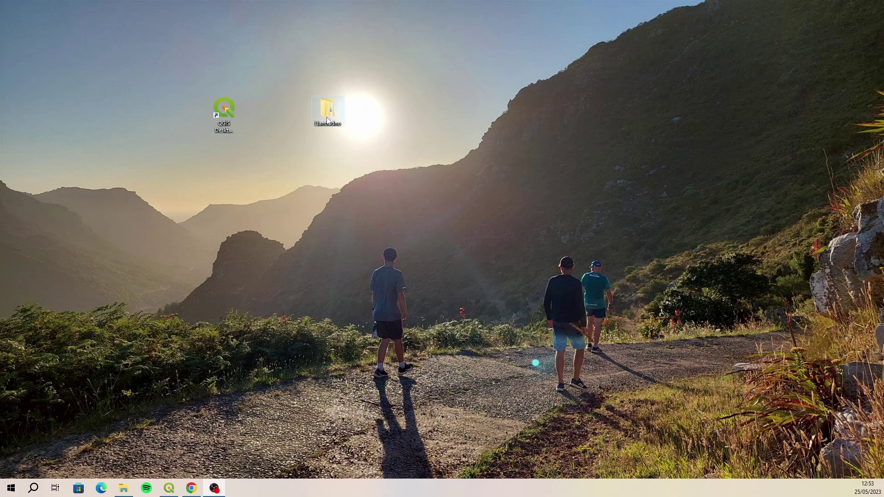
- Examine the contents of the Llandudno folder's Spatial/vector and Projects subfolders, and close the file window
double_click(327, 114)
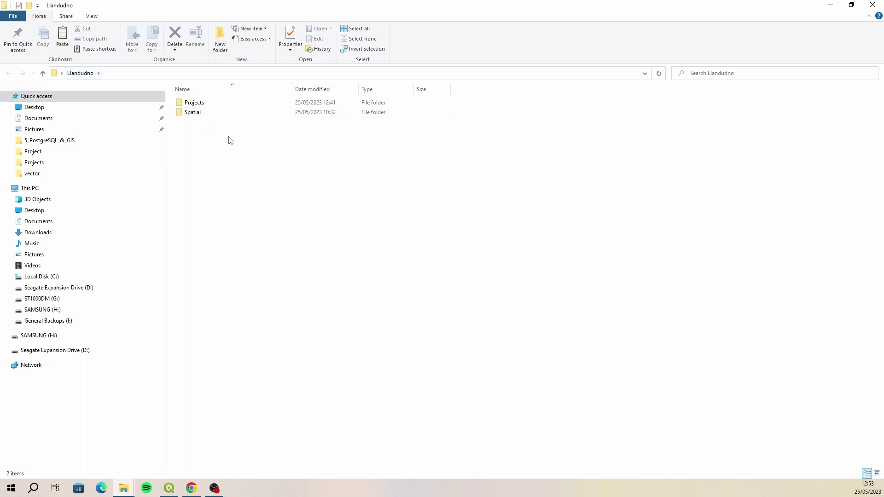
double_click(200, 114)
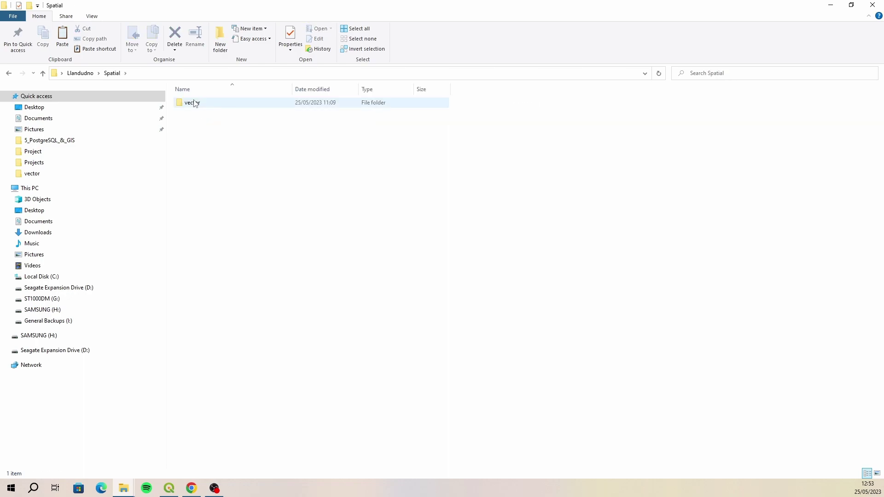
double_click(203, 104)
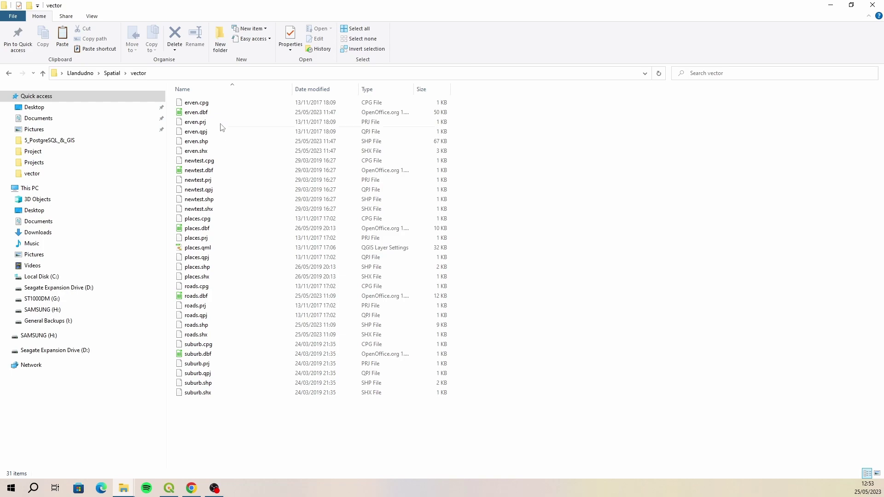
click(81, 74)
double_click(217, 102)
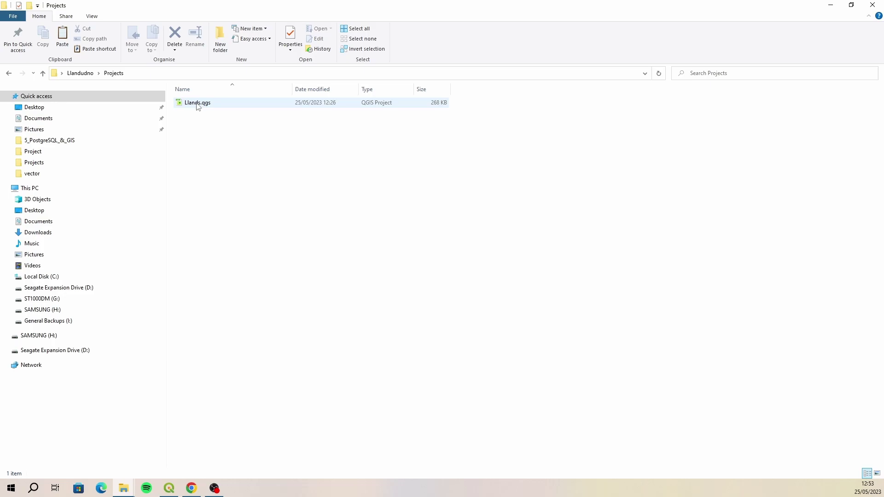
click(879, 4)
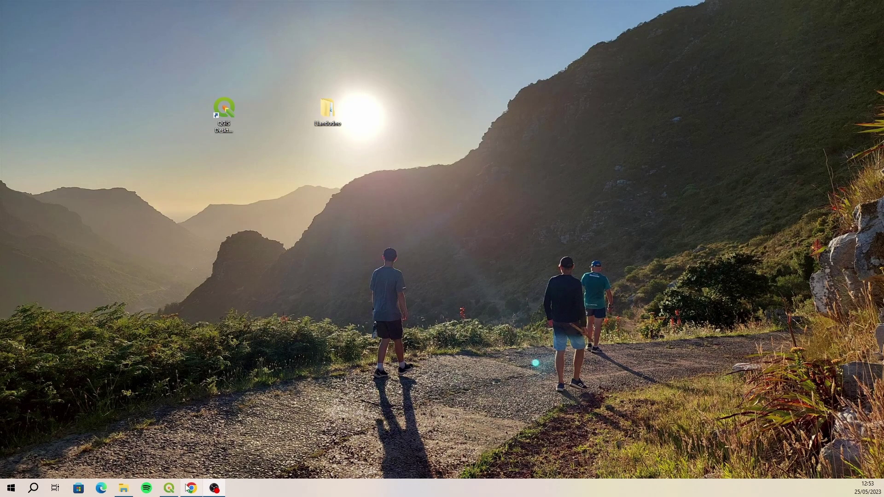
- Switch to QGIS and hide the Advanced Digitizing and Shape Digitizing toolbars
click(169, 488)
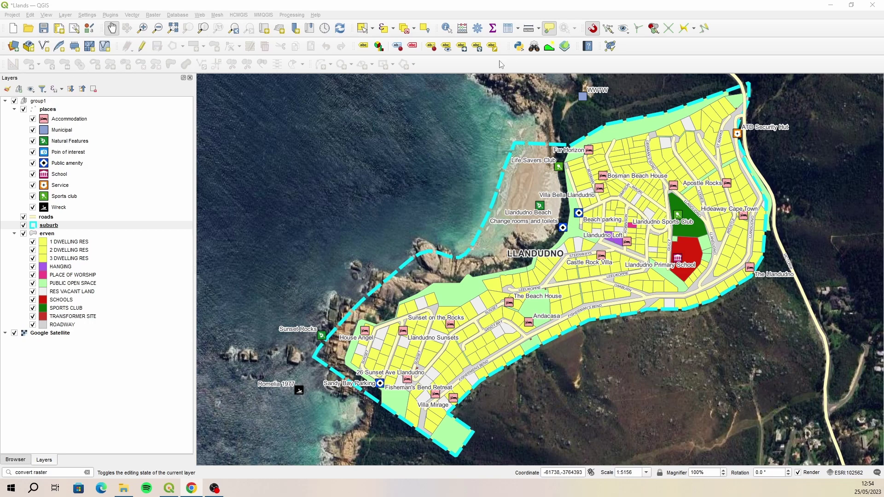
right_click(466, 66)
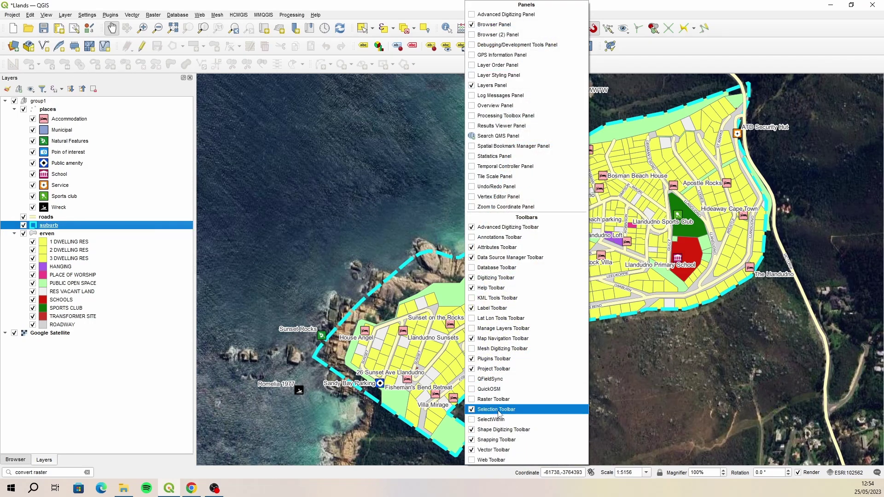
click(502, 227)
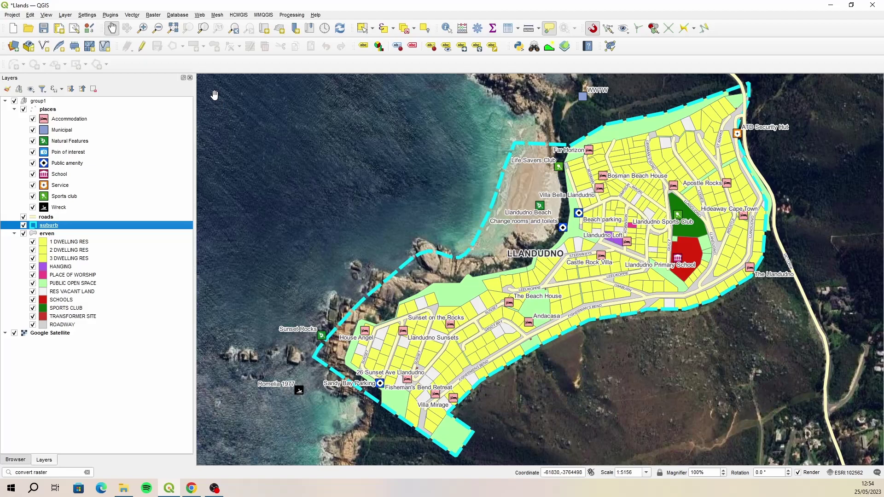
right_click(213, 67)
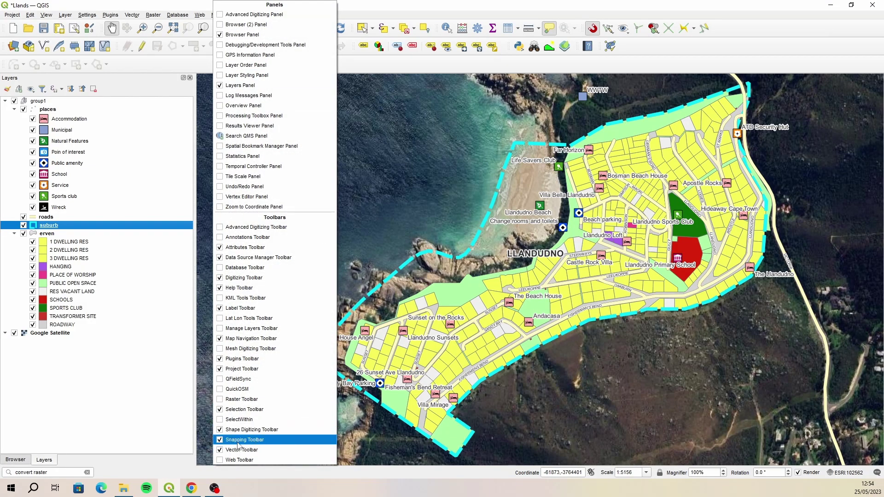
click(221, 430)
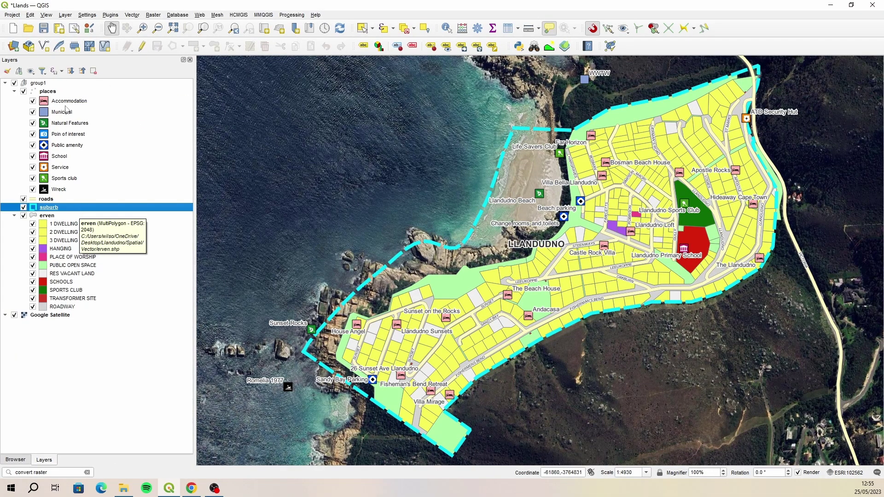
- Examine the places layer's source path and storage format in its properties
click(51, 92)
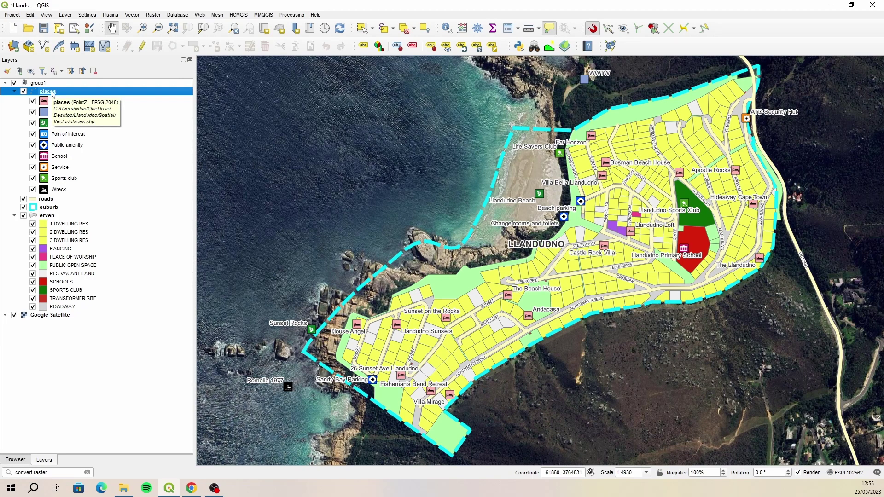
right_click(53, 94)
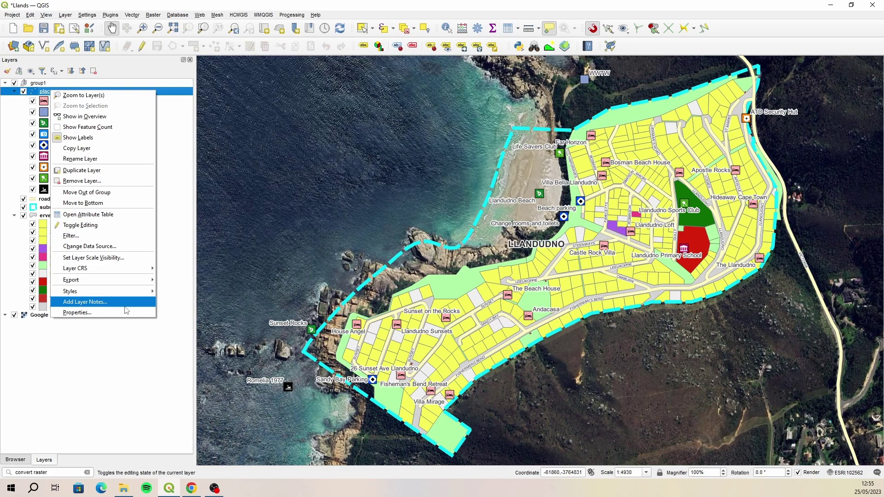
key(Escape)
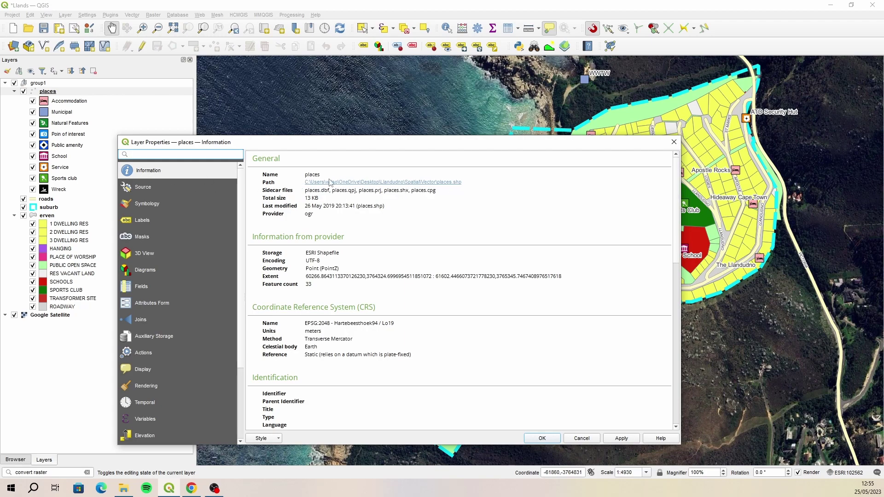
click(674, 143)
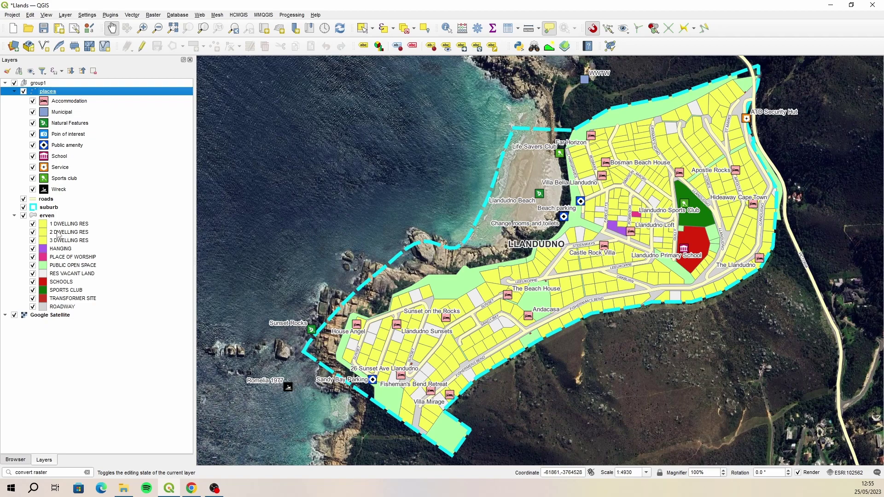
- Export the places layer as a GeoPackage named llandudno in the Llandudno folder, keeping layer name places and CRS EPSG:2048
right_click(84, 95)
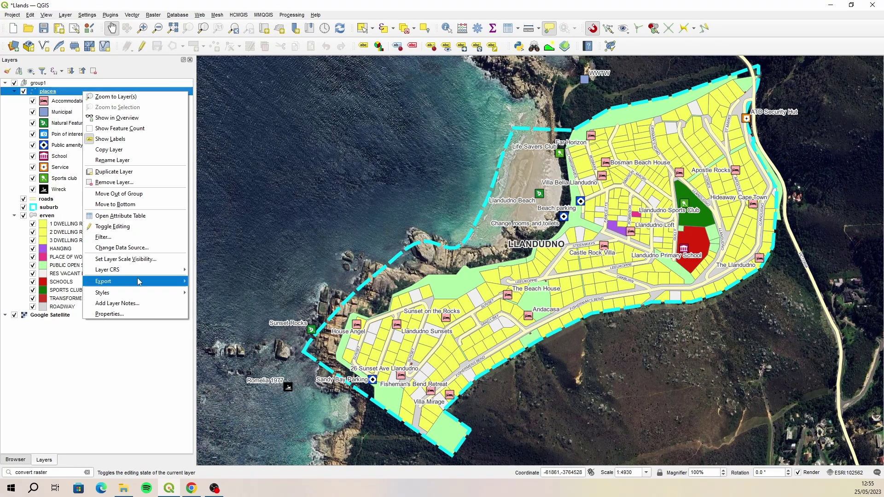
mouse_move(138, 282)
click(236, 286)
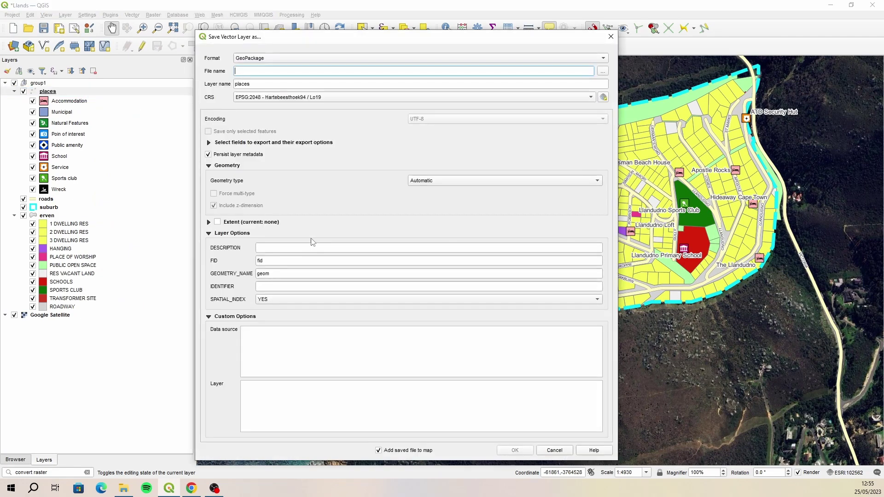
click(484, 59)
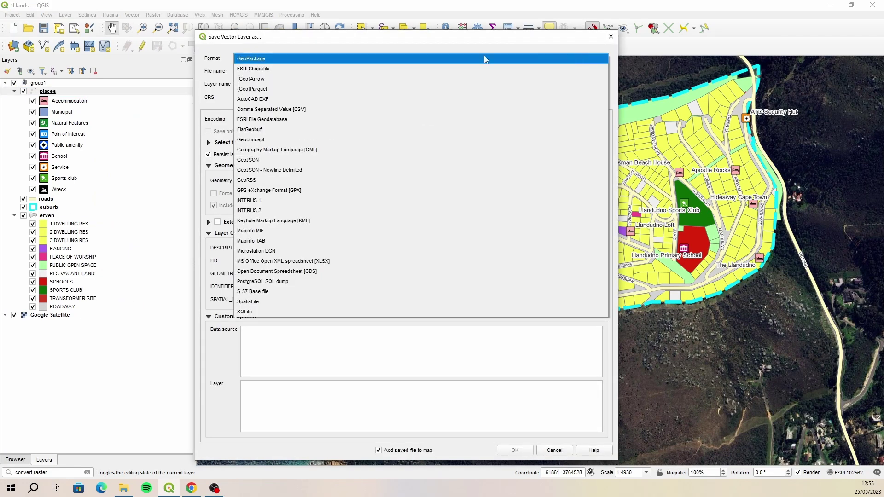
click(271, 60)
click(603, 70)
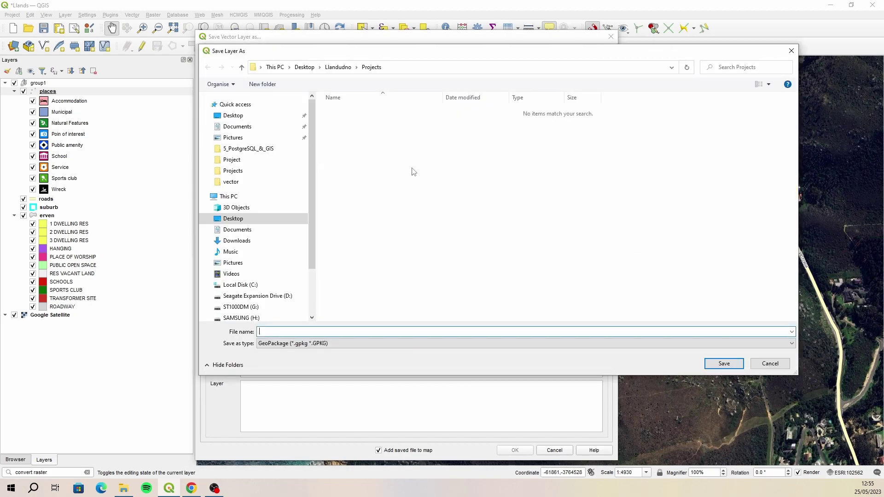
click(338, 69)
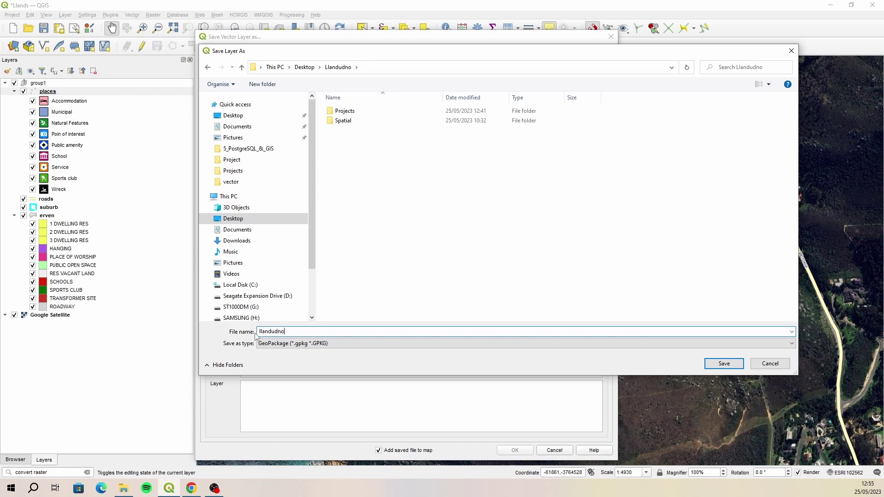
click(722, 364)
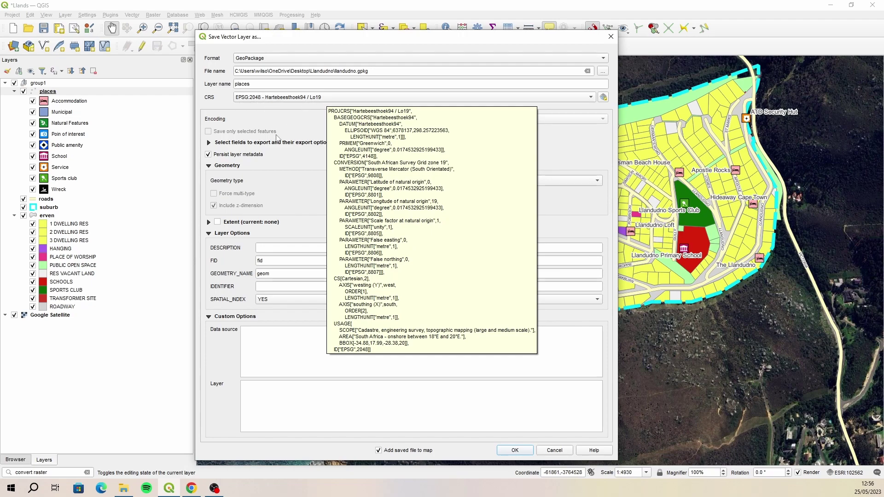
click(515, 450)
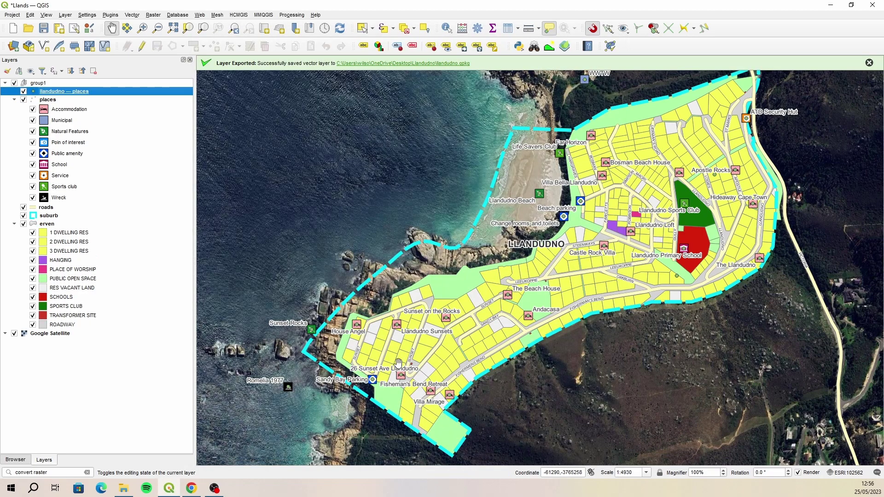
- Remove the newly exported GeoPackage copy of the places layer from the project
right_click(98, 94)
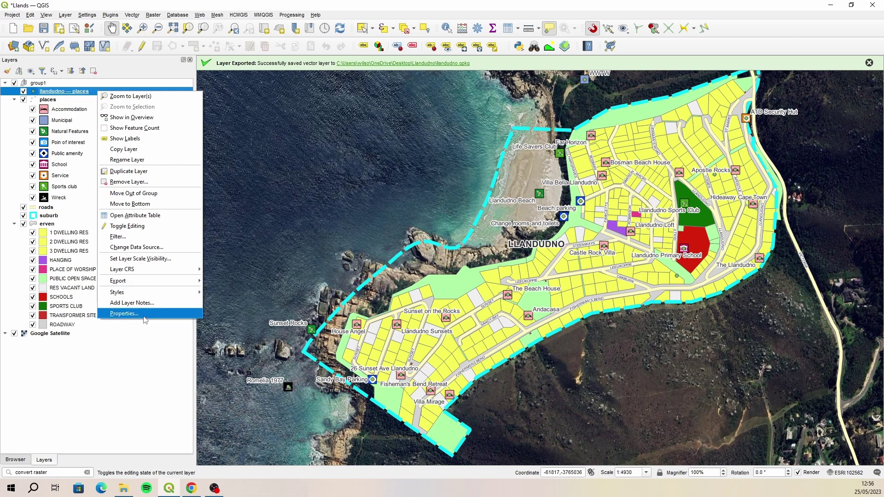
click(162, 182)
click(424, 253)
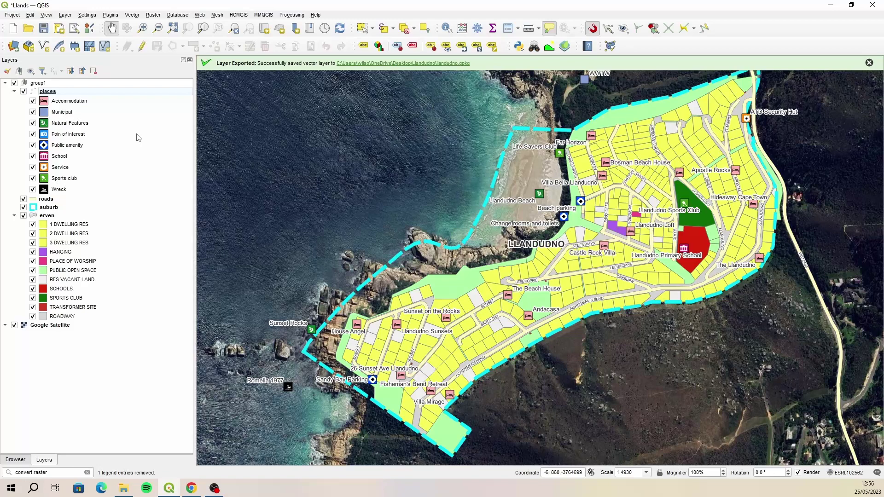
- Export the roads layer into the existing llandudno.gpkg with layer name roads, without adding the saved file to the map
click(48, 200)
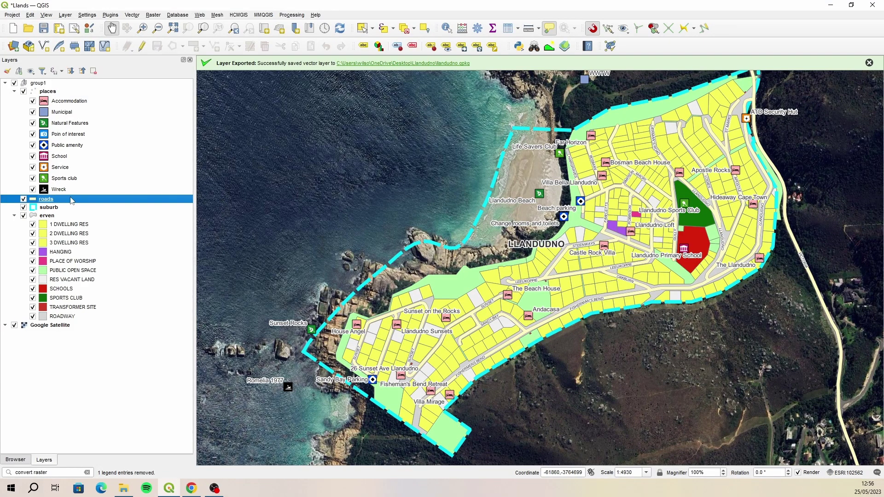
right_click(66, 201)
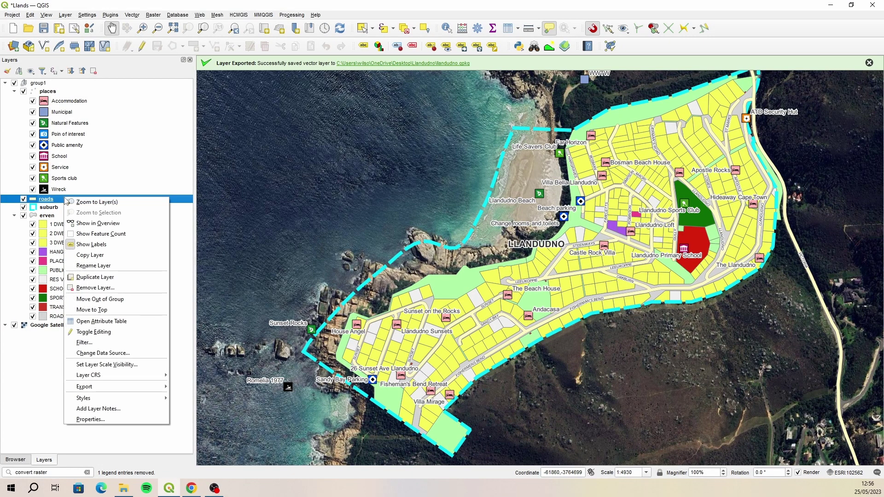
mouse_move(136, 389)
click(207, 387)
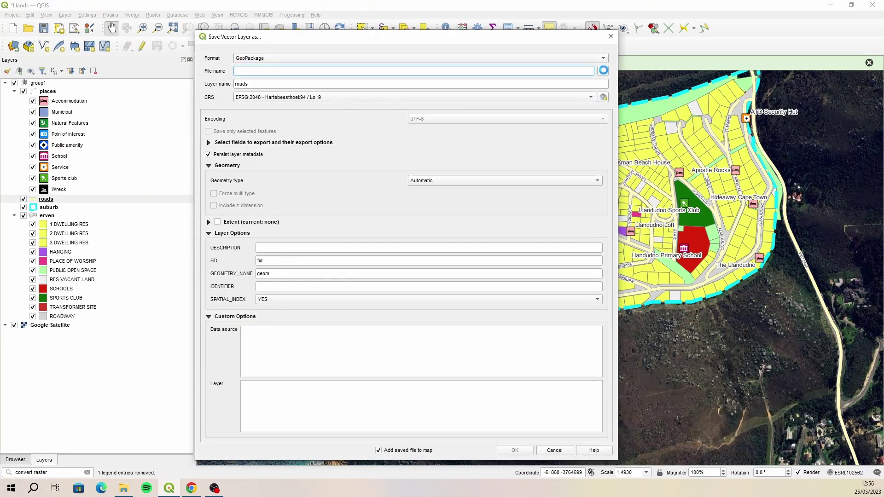
click(603, 71)
click(367, 132)
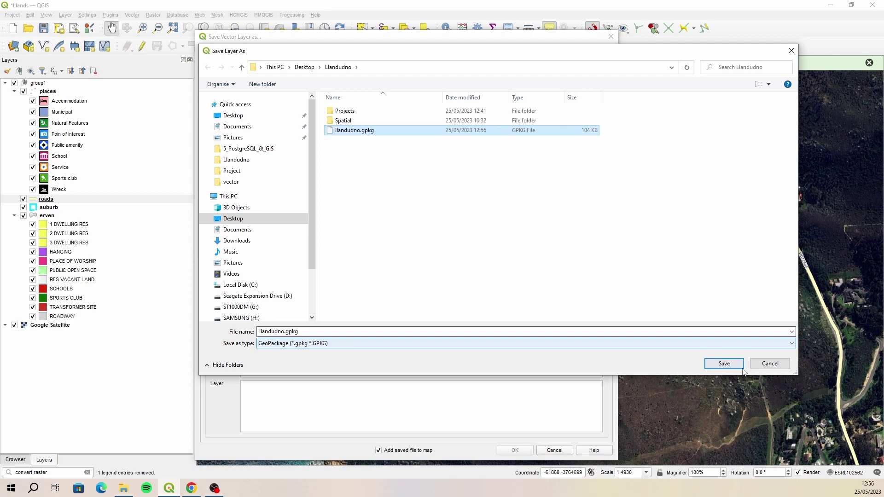
click(724, 364)
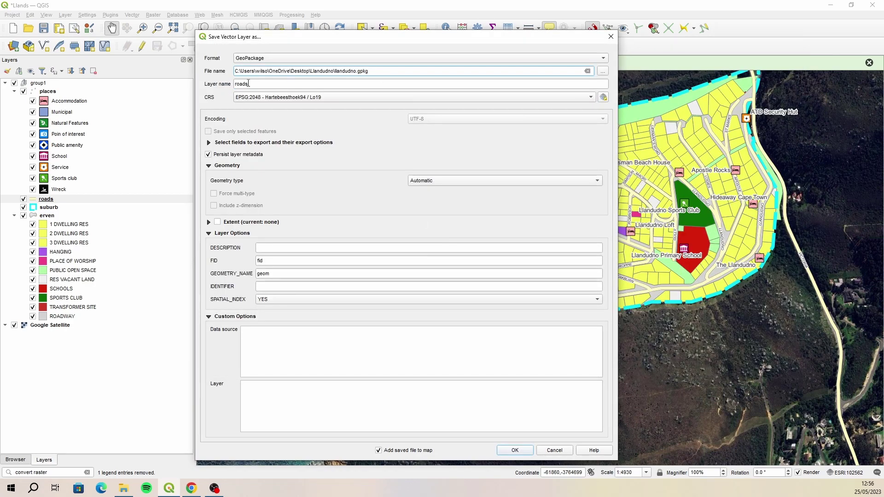
click(378, 451)
click(514, 451)
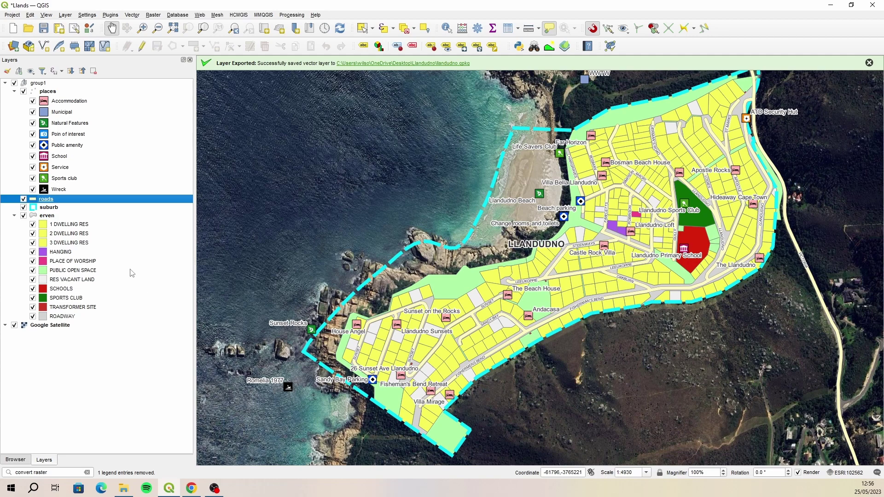
- Export the suburb layer into the existing llandudno.gpkg with layer name suburb, without adding the saved file to the map
right_click(58, 208)
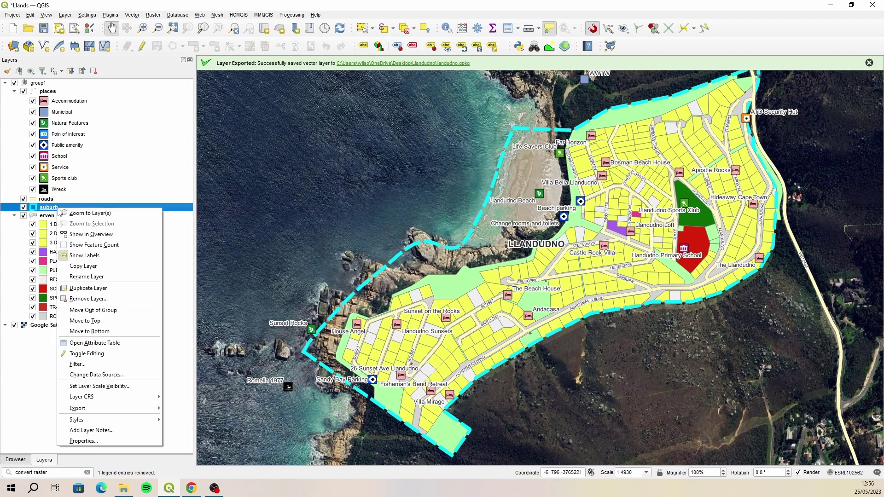
mouse_move(118, 407)
click(244, 407)
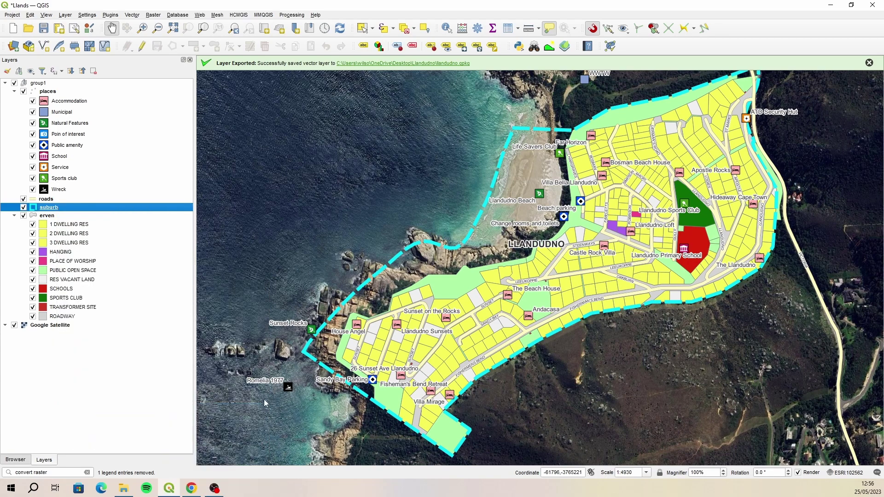
click(603, 71)
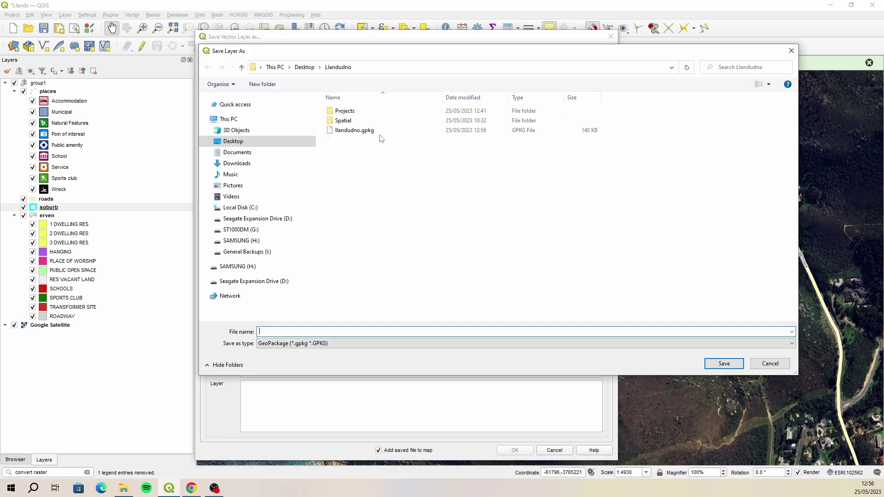
click(355, 130)
click(724, 363)
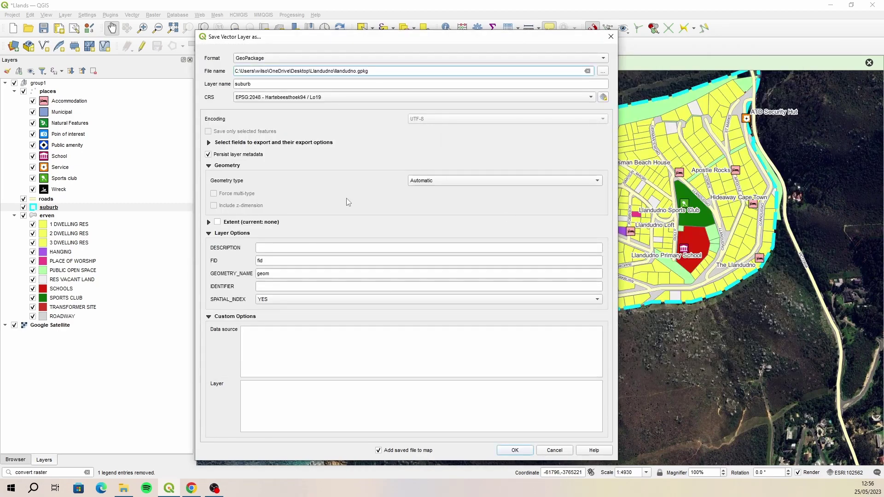
click(514, 450)
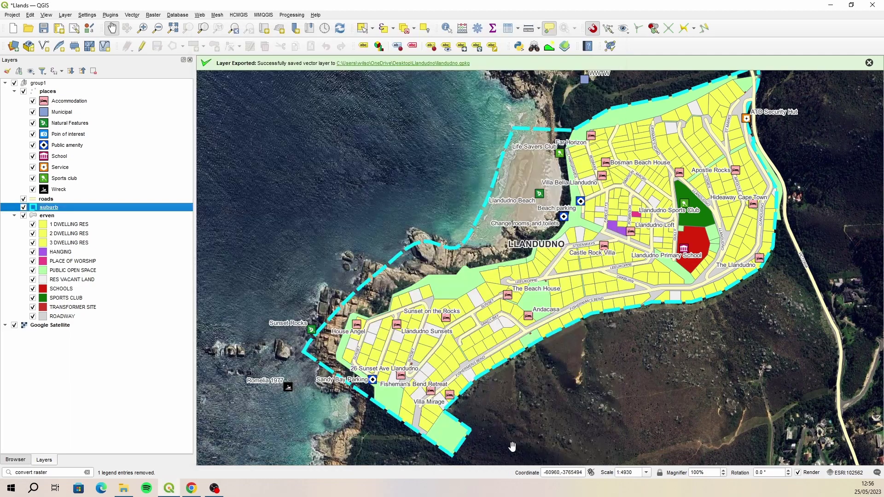
- Export the erven layer into the existing llandudno.gpkg with layer name erven, without adding the saved file to the map
click(46, 216)
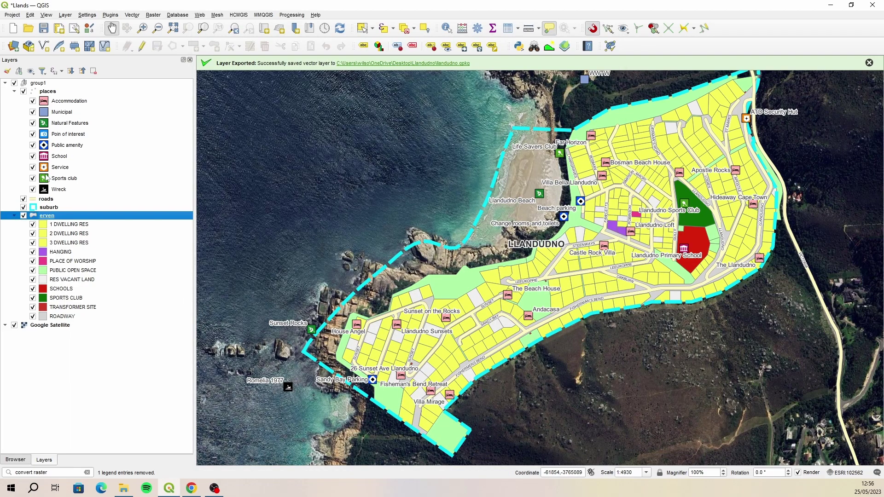
right_click(63, 217)
mouse_move(126, 419)
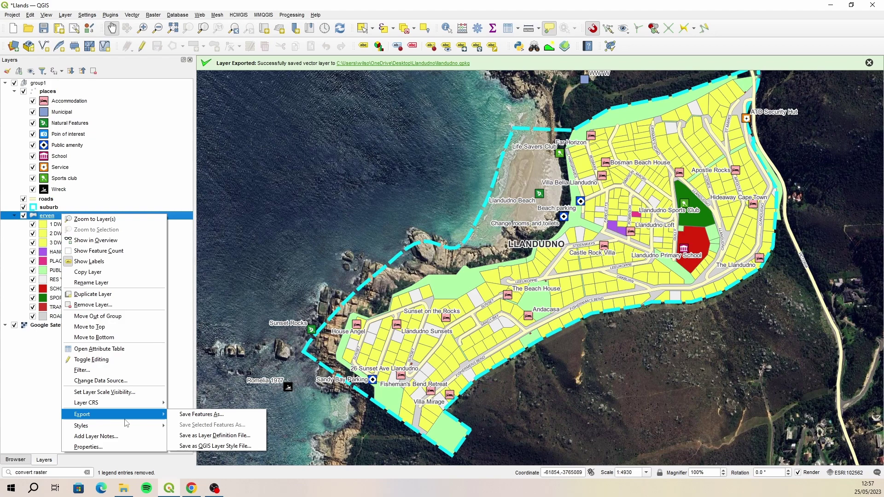
click(201, 414)
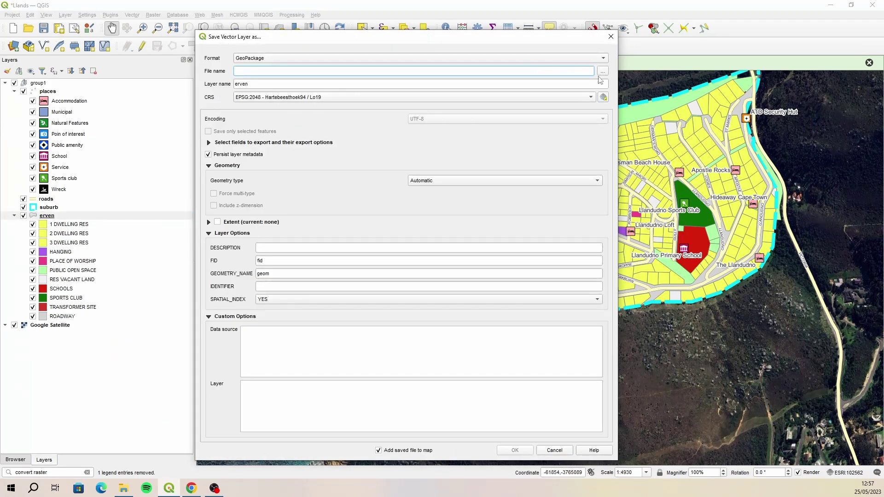
click(602, 71)
click(353, 130)
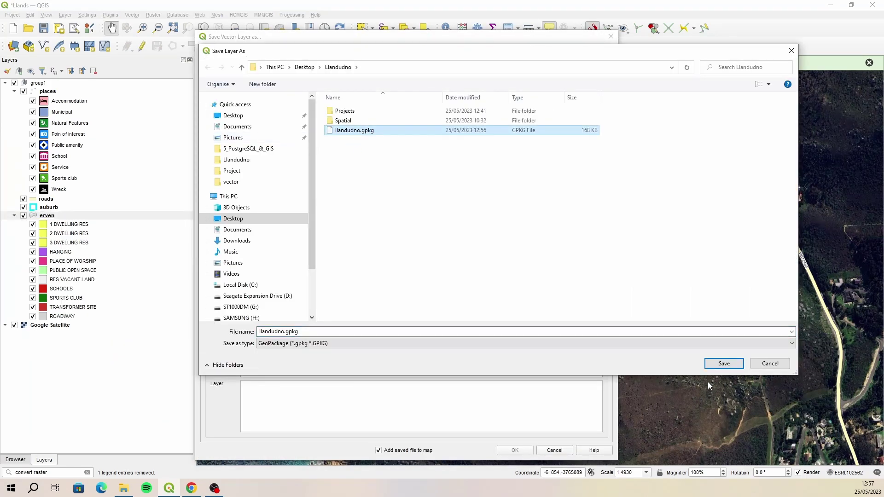
click(724, 363)
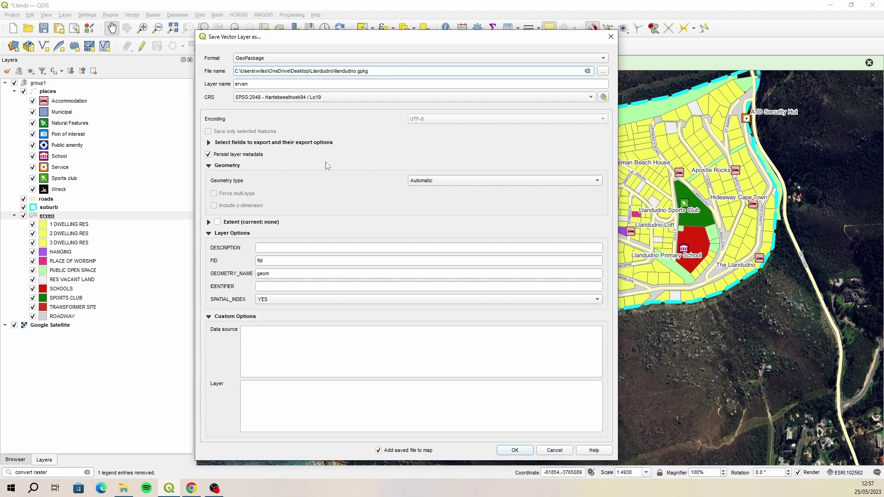
click(514, 451)
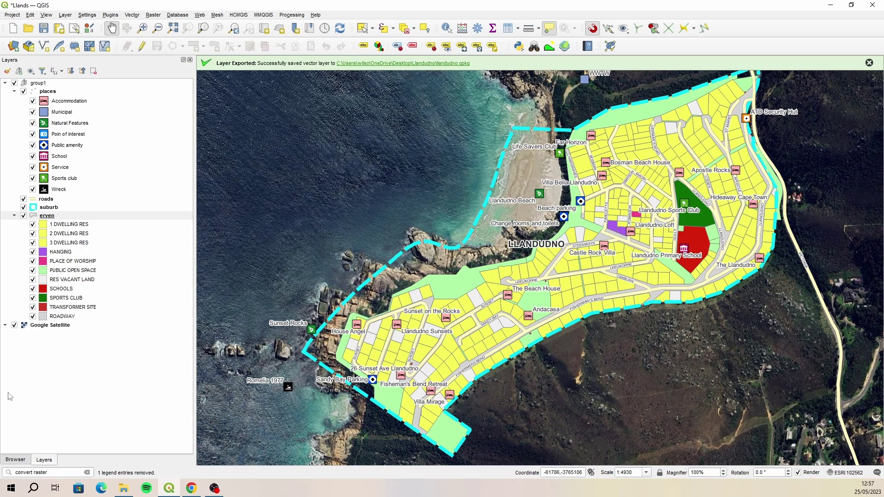
- Add a GeoPackage connection to llandudno.gpkg from the Llandudno folder and expand it to list its layers
click(15, 460)
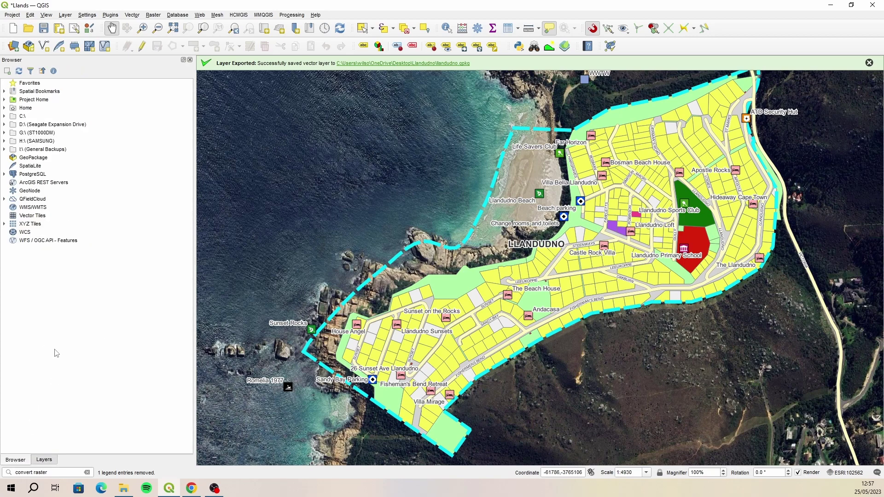
right_click(37, 158)
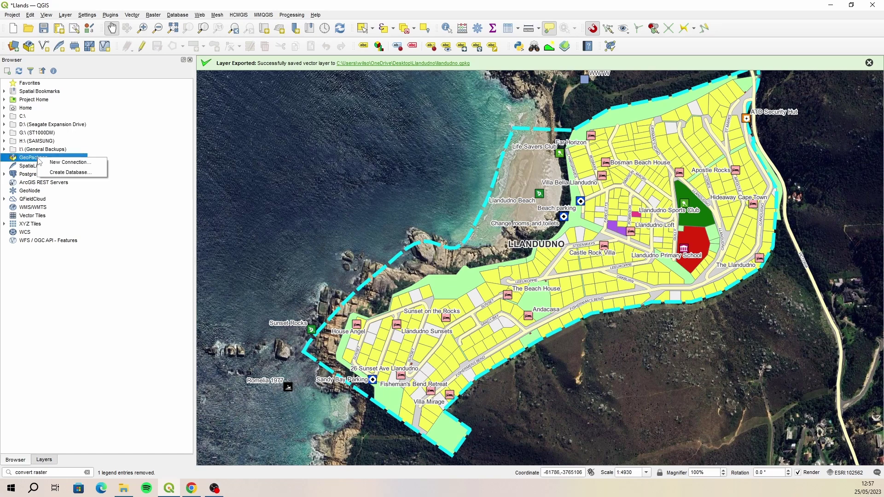
click(83, 166)
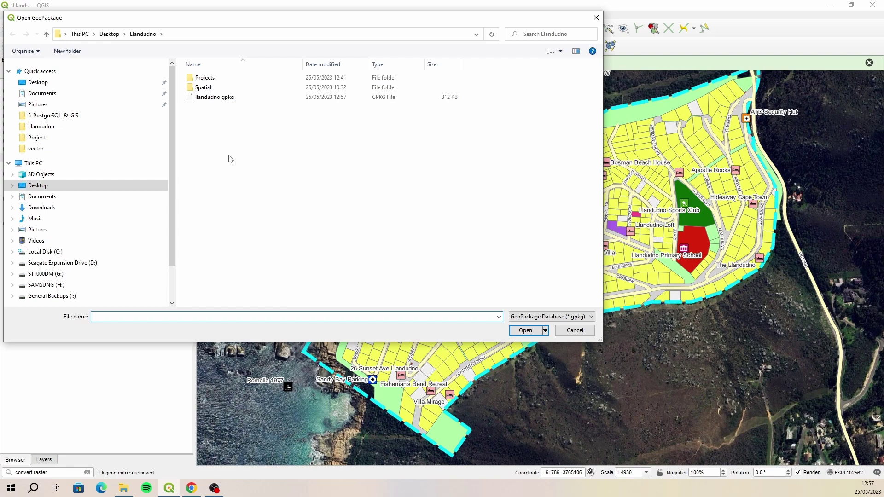
click(230, 98)
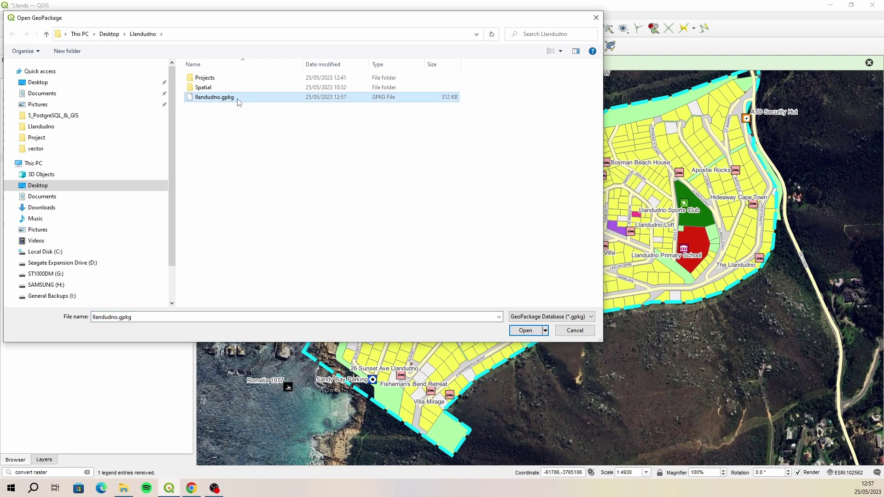
click(525, 331)
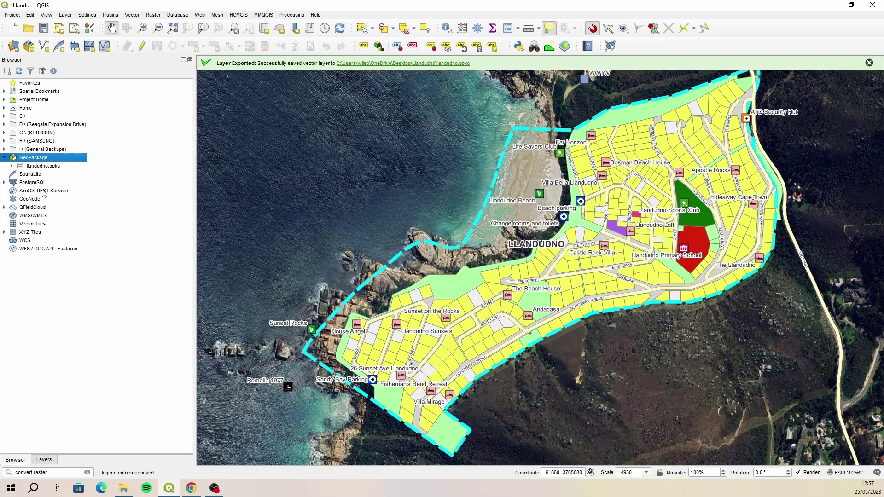
click(11, 166)
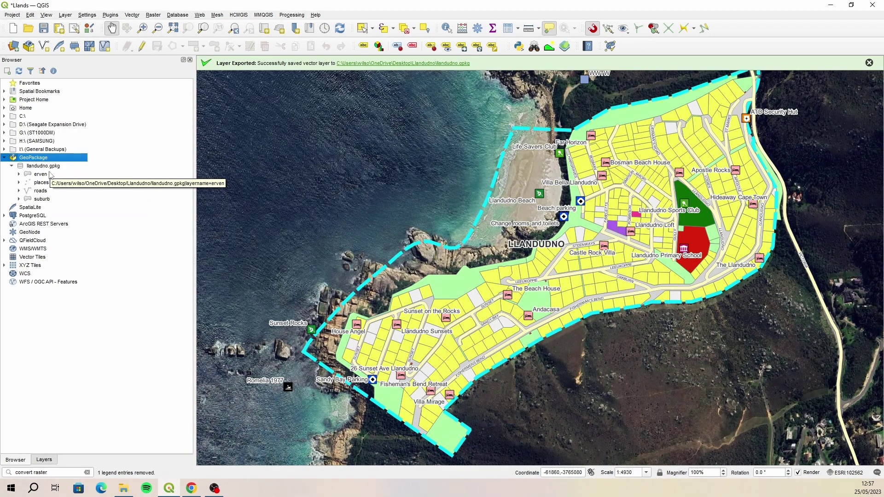
- Check the places layer's file path and storage format in its layer properties
click(44, 460)
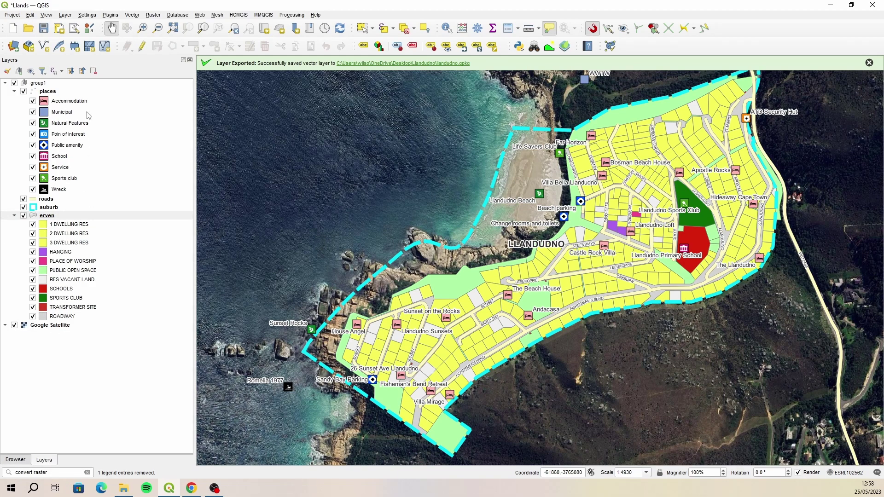
right_click(55, 92)
click(109, 316)
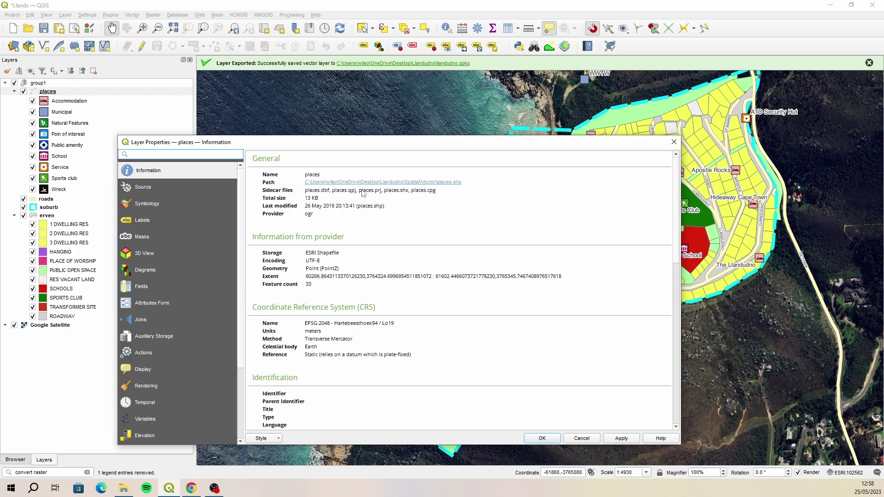
click(670, 147)
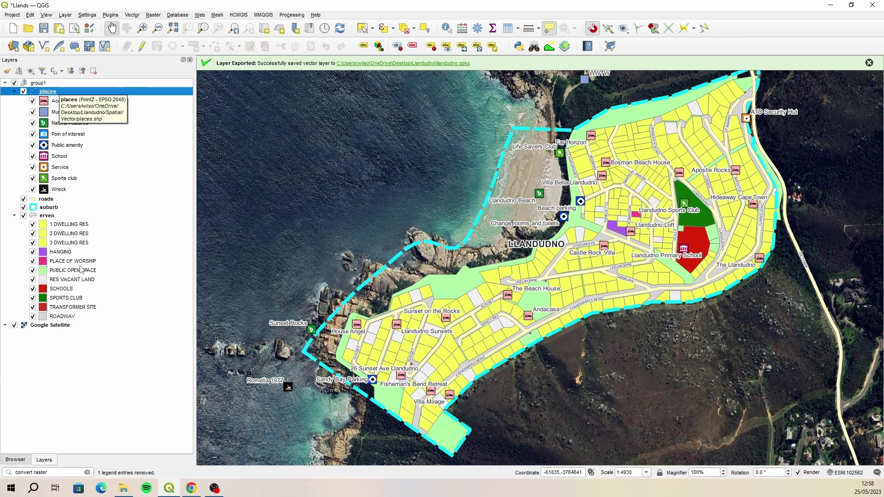
- Change the places layer's data source to the places table in the connected llandudno.gpkg
right_click(69, 92)
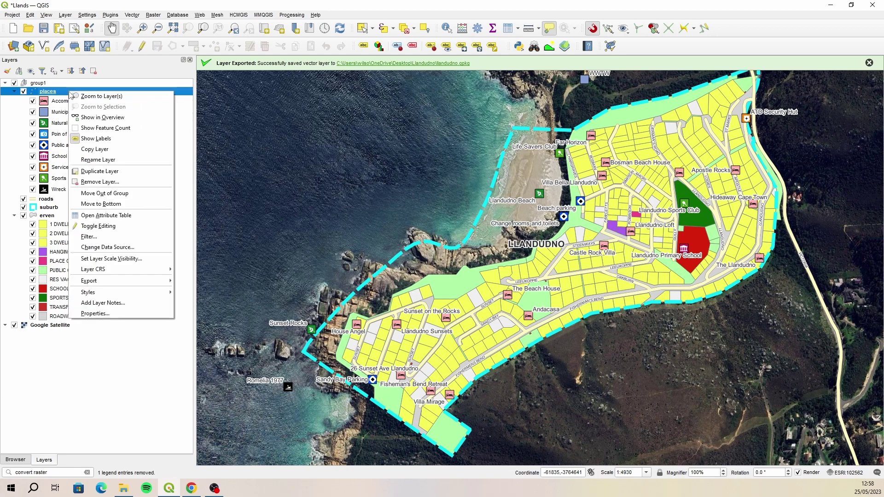
click(129, 249)
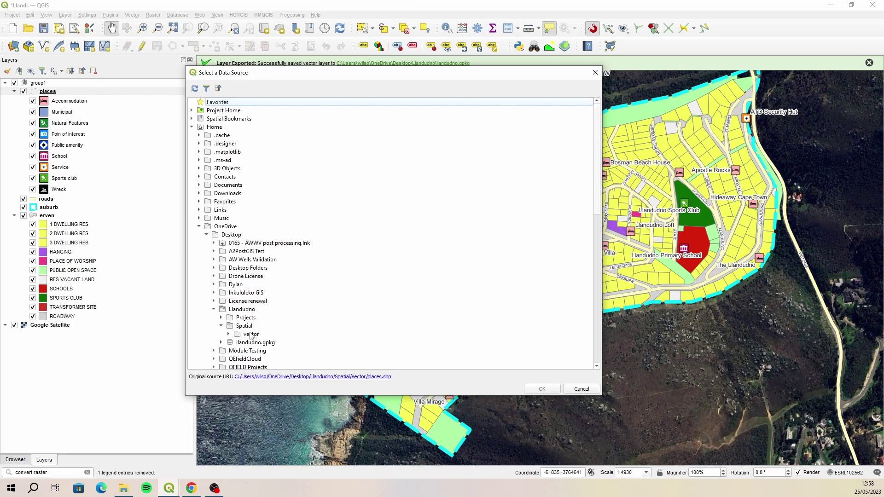
scroll(313, 252, down, 2)
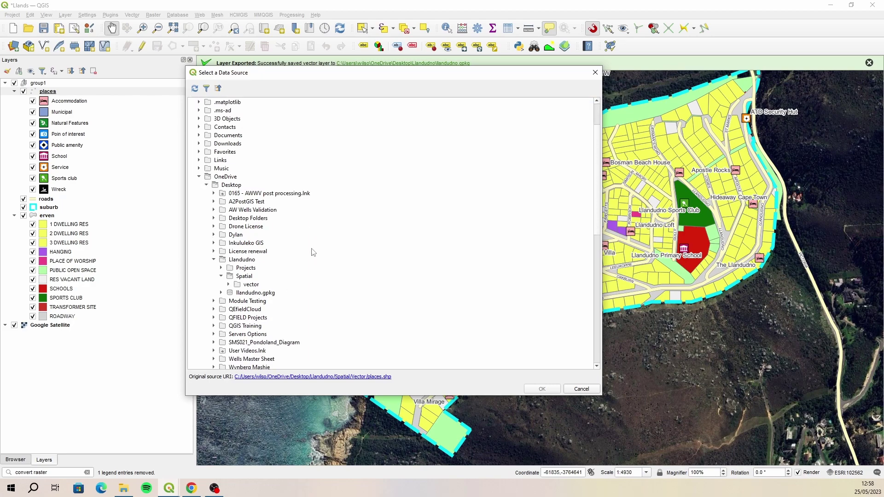
click(199, 176)
scroll(303, 222, up, 2)
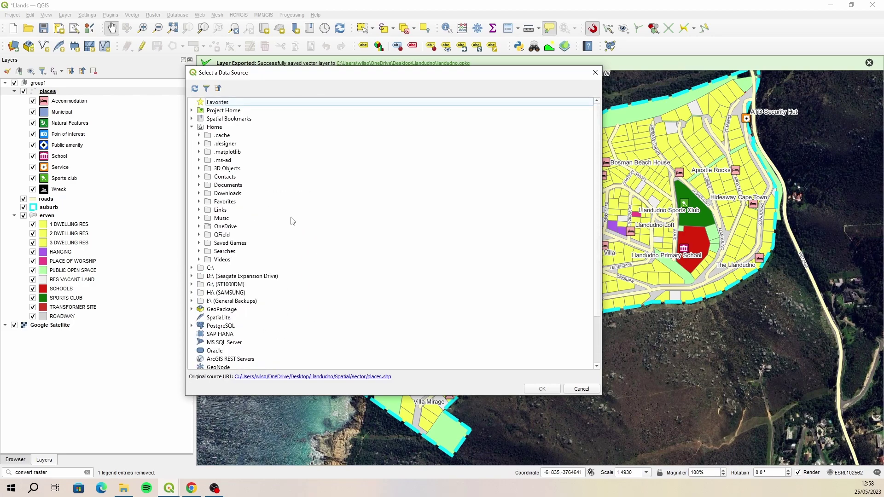
click(191, 127)
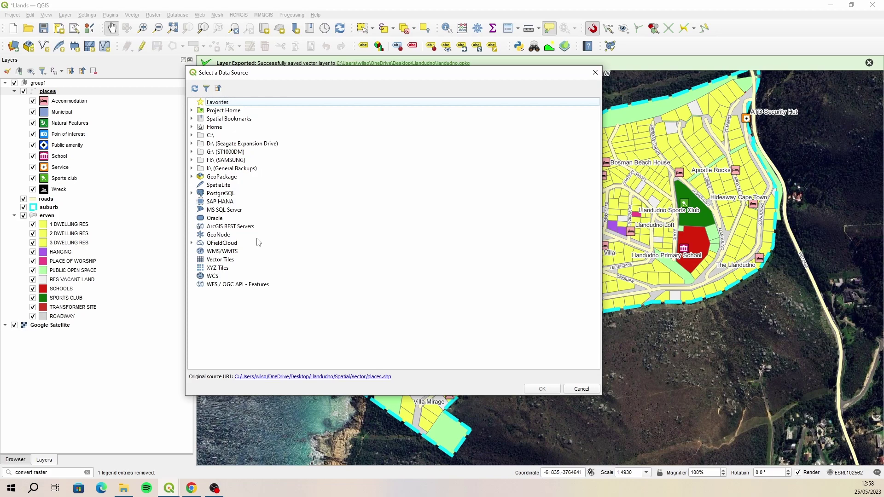
click(191, 177)
click(200, 185)
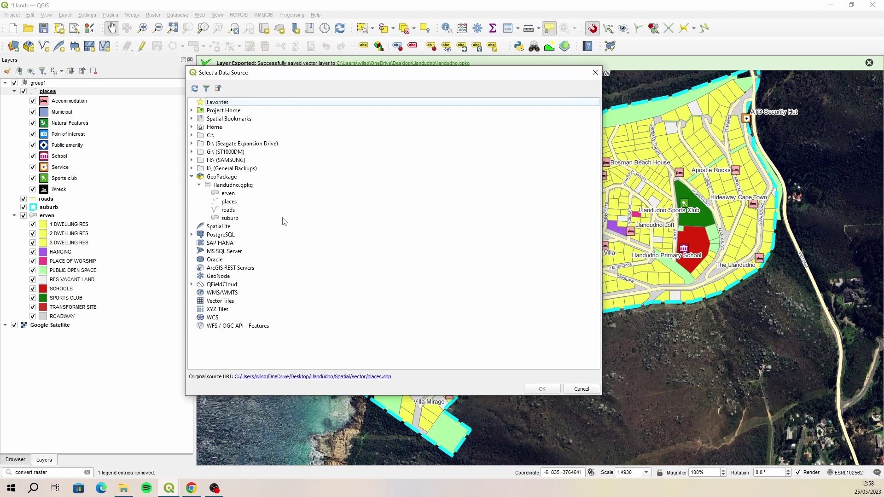
click(237, 203)
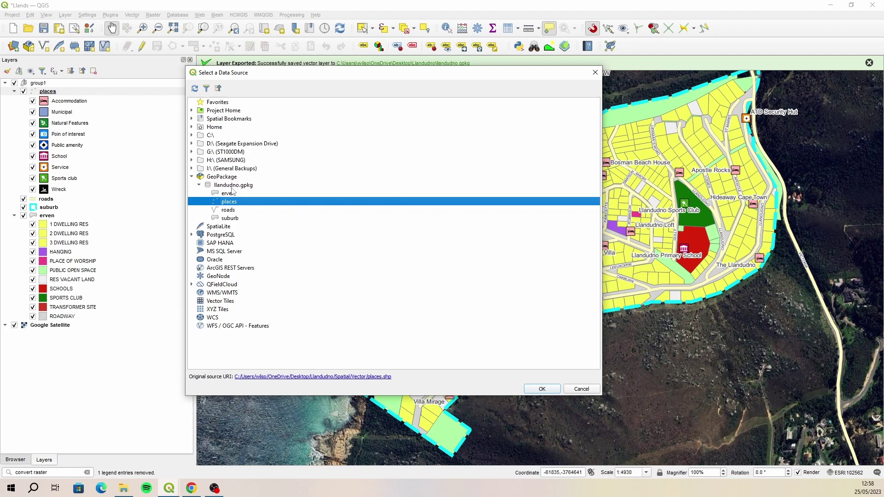
click(542, 389)
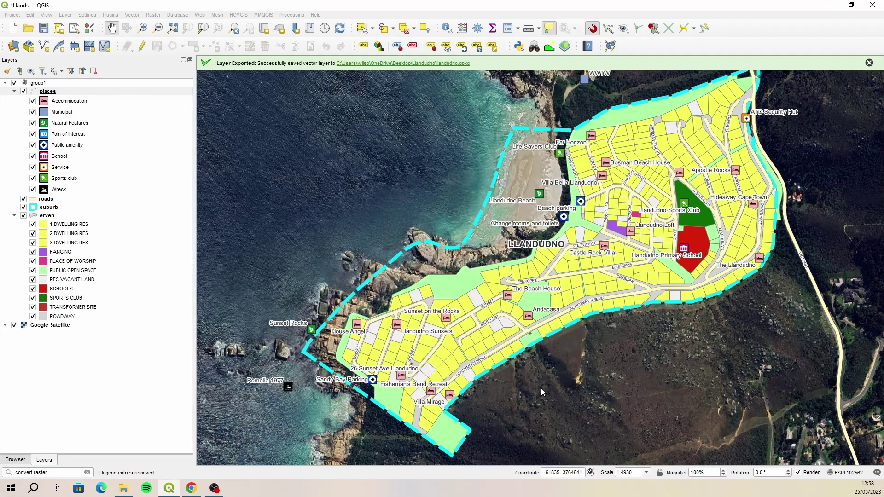
- Change the roads layer's data source to the roads table in llandudno.gpkg
right_click(50, 200)
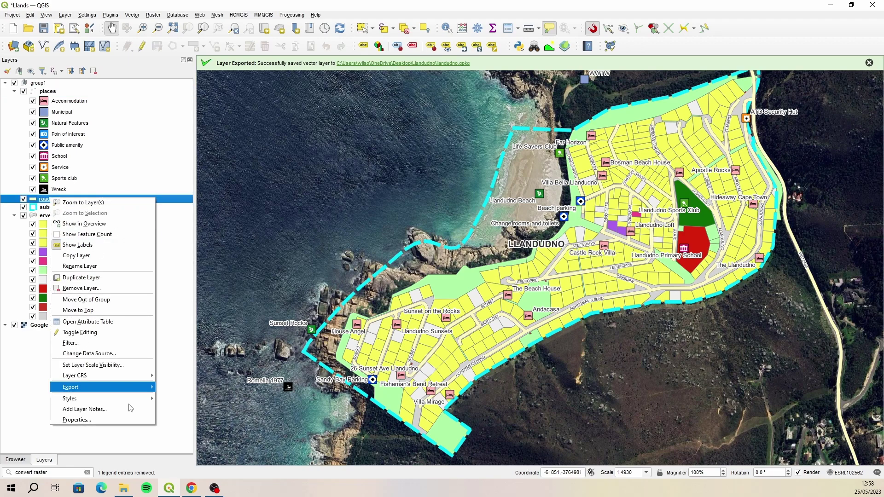
click(89, 354)
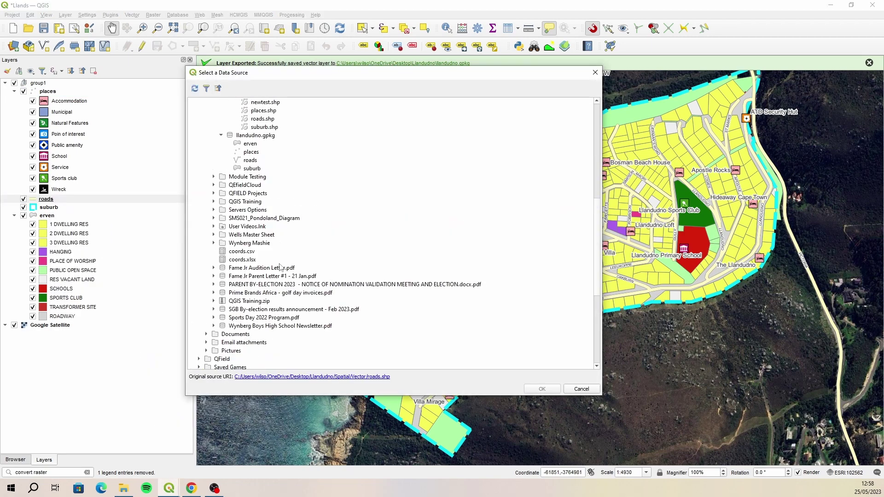
click(251, 161)
click(542, 389)
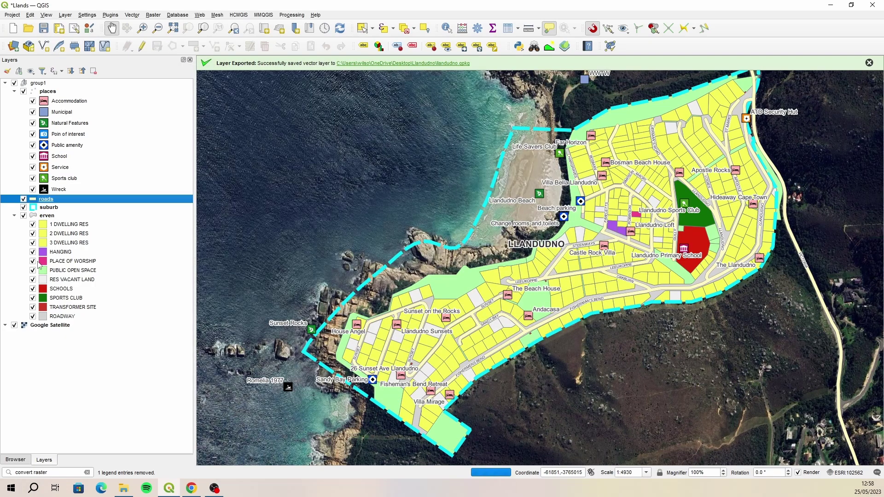
- Change the suburb layer's data source to the suburb table in llandudno.gpkg
right_click(50, 207)
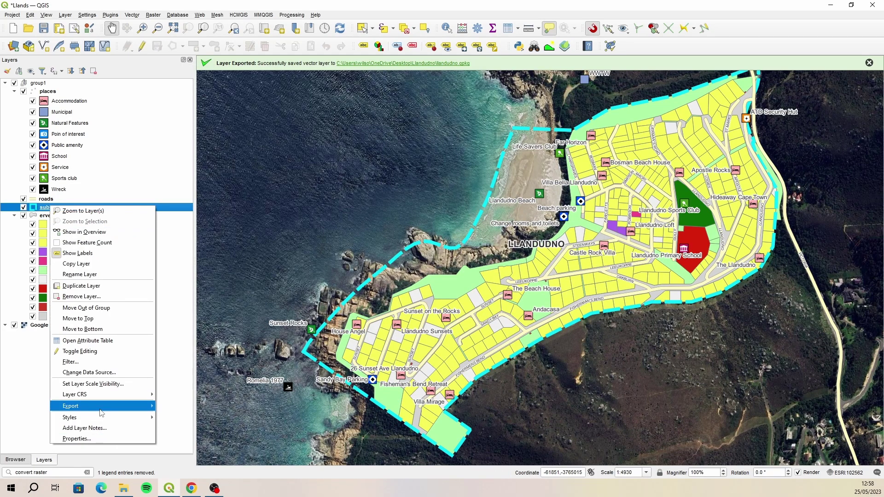
click(99, 372)
click(252, 136)
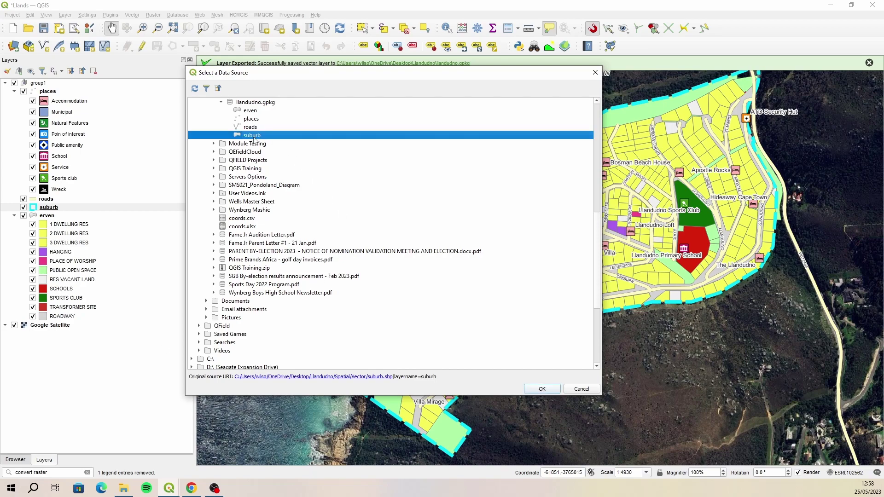
click(542, 389)
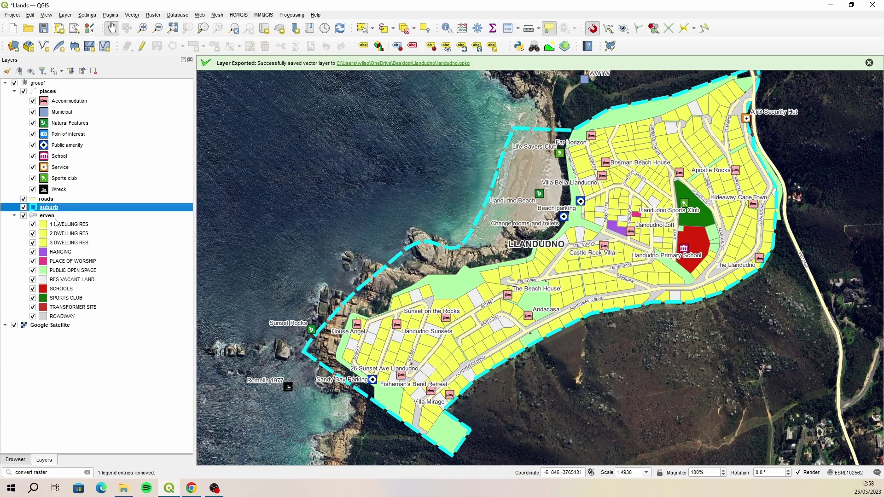
- Change the erven layer's data source to the erven table in llandudno.gpkg and save the project
click(48, 216)
right_click(49, 218)
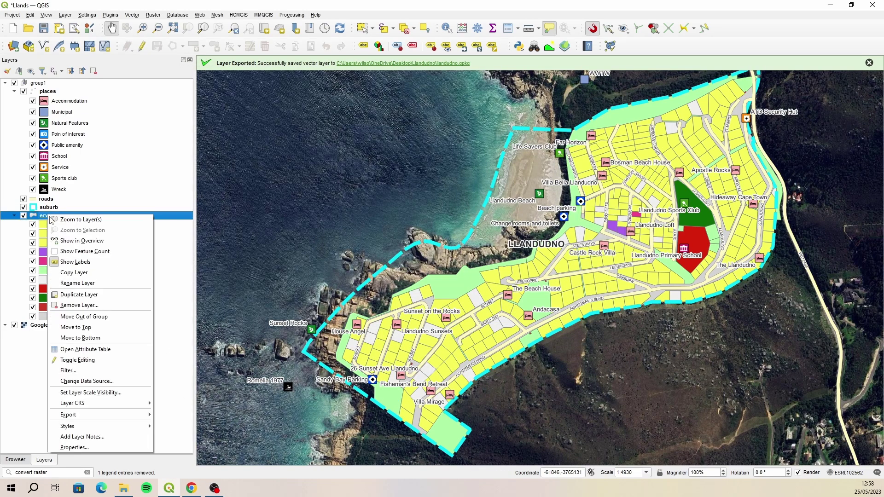
click(109, 382)
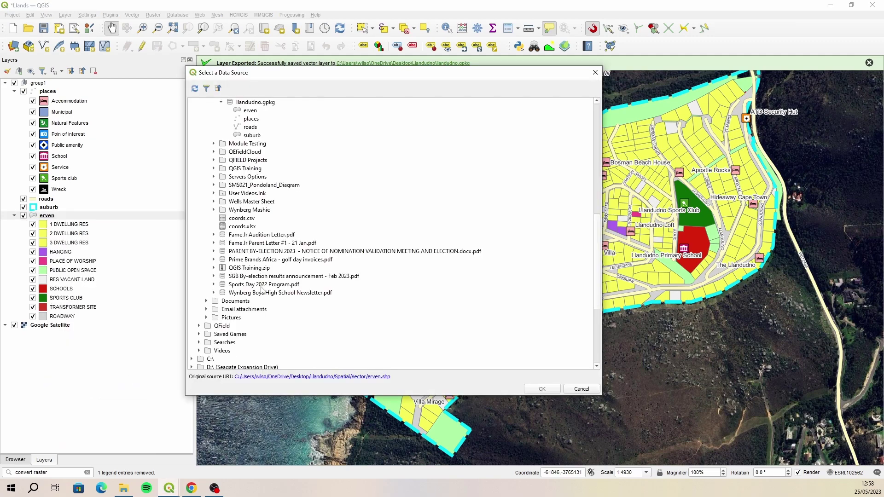
click(251, 111)
click(537, 390)
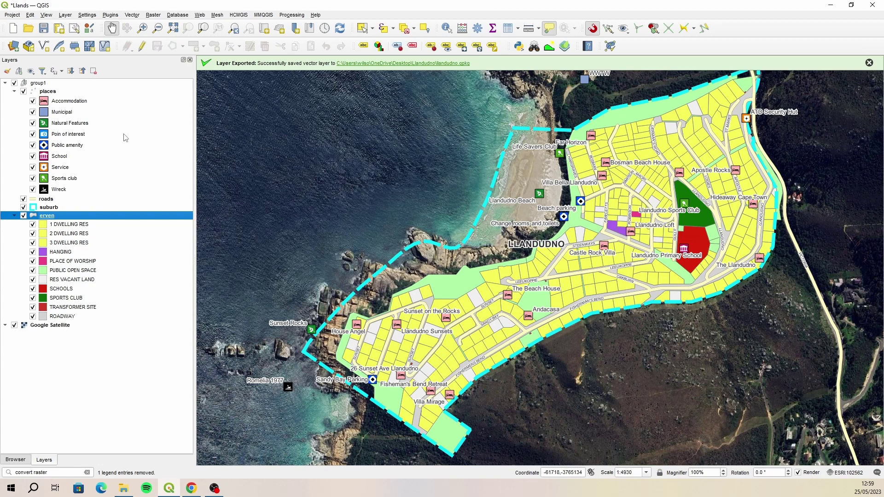
click(46, 31)
- Open the suburb layer's properties to check the layer
right_click(56, 207)
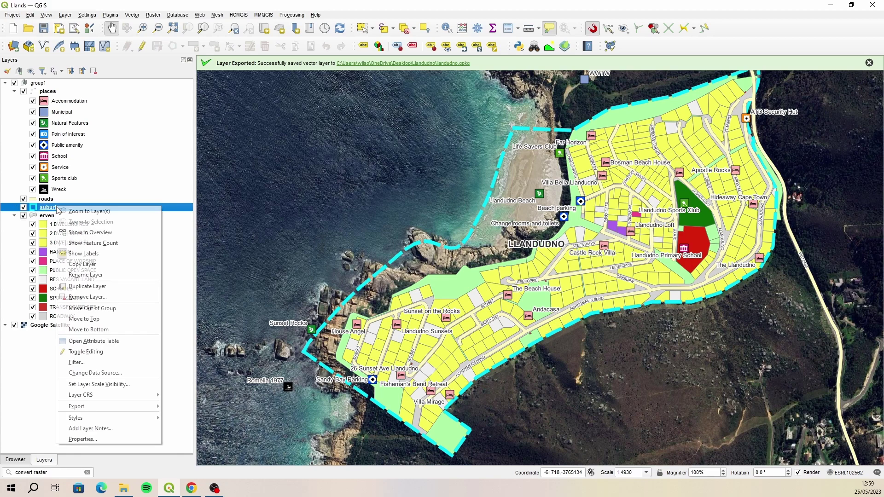
click(121, 440)
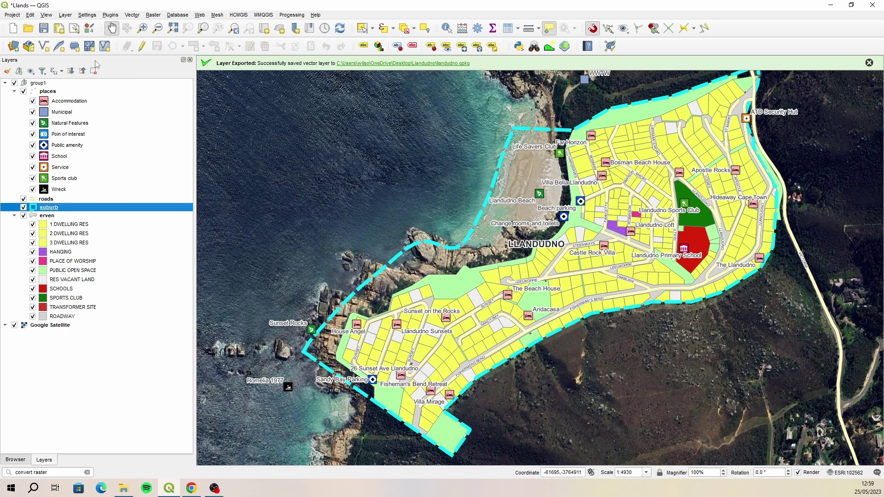
- Save the project into the llandudno.gpkg GeoPackage under the project name Llands
click(13, 15)
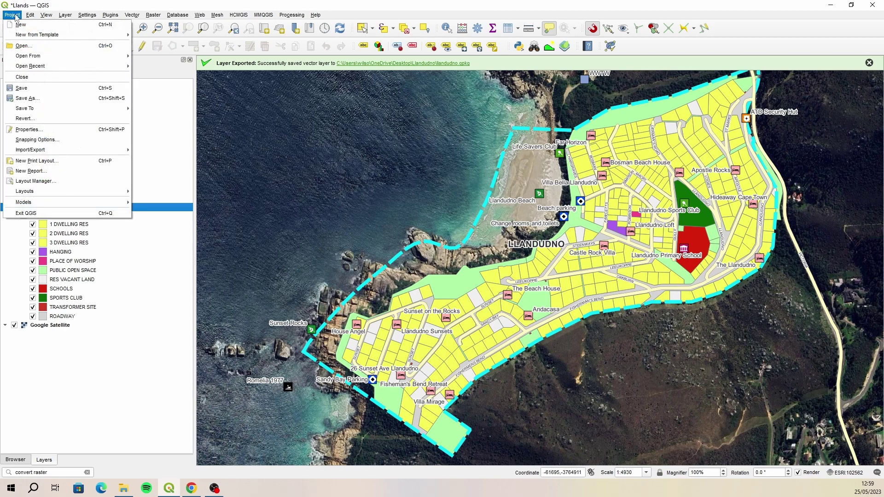
mouse_move(96, 111)
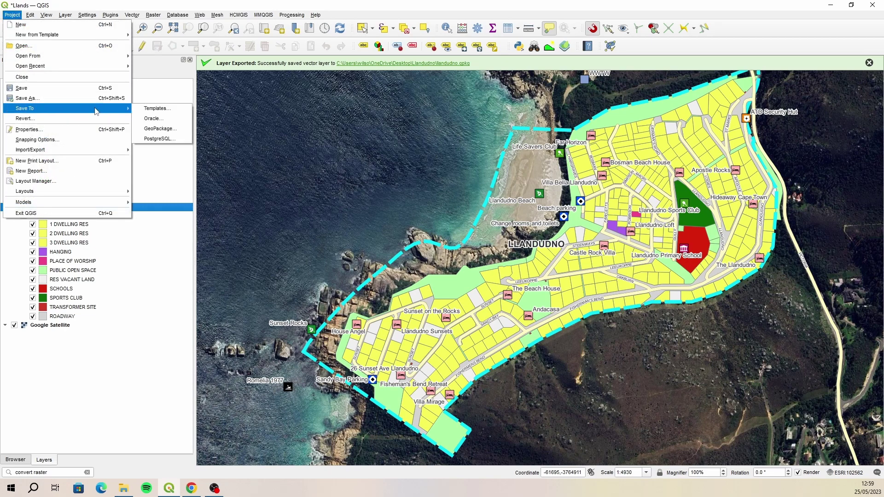
click(159, 129)
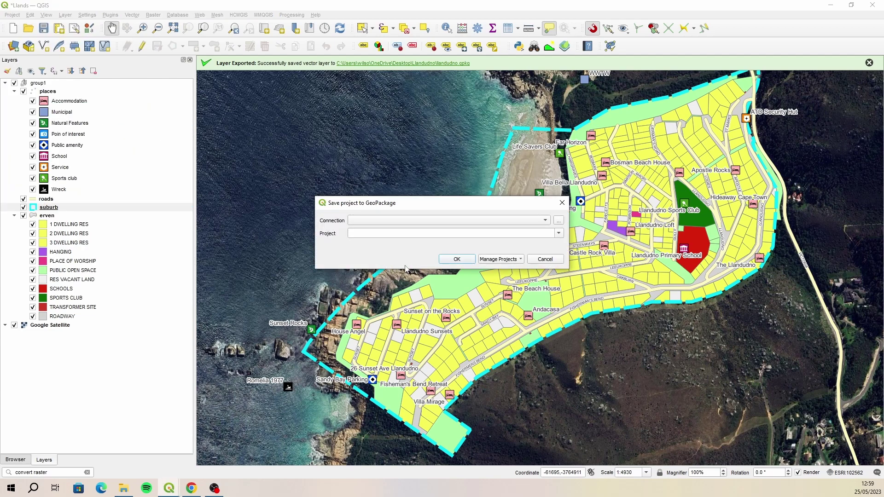
click(546, 223)
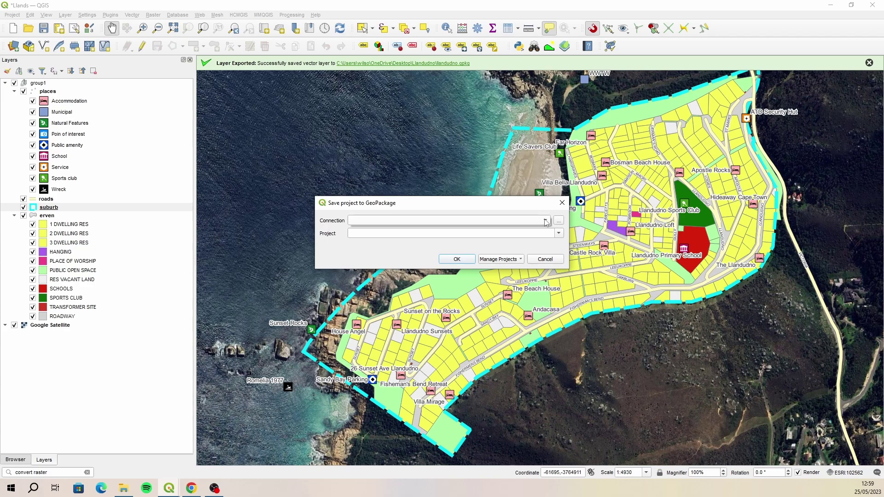
click(481, 229)
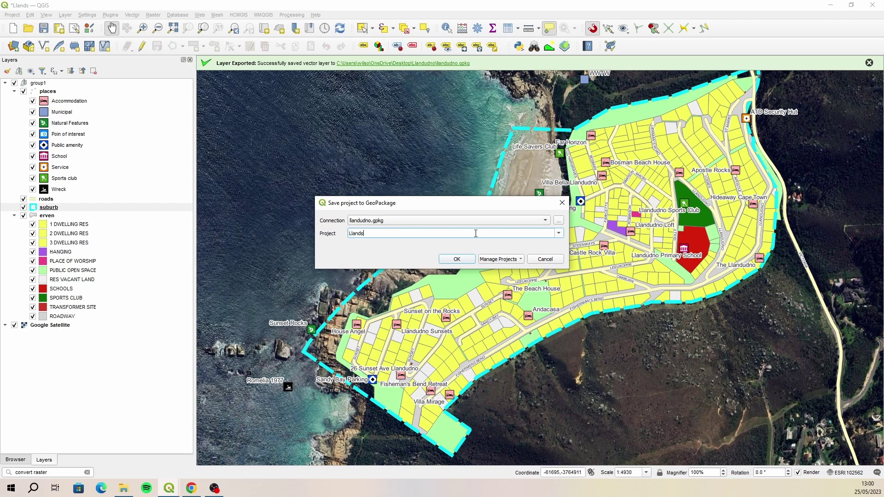
click(455, 259)
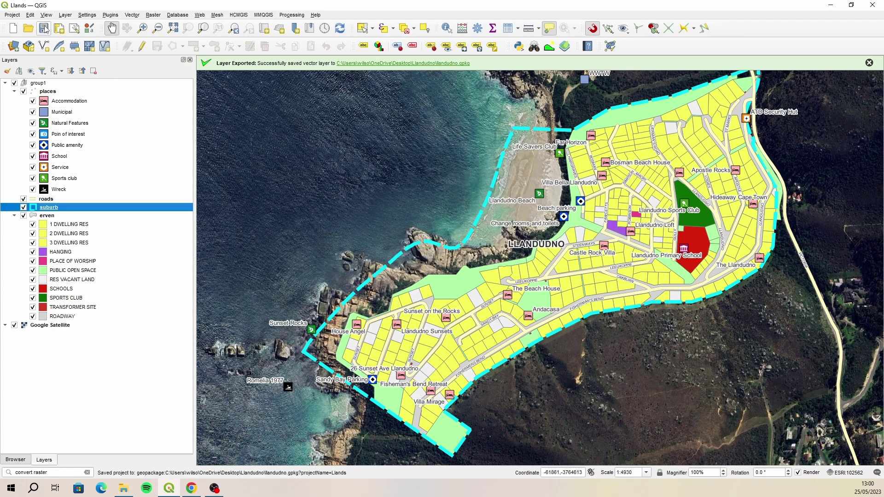
- Refresh the browser listing of llandudno.gpkg and check its contents for the saved project, then return to the layer list
click(18, 459)
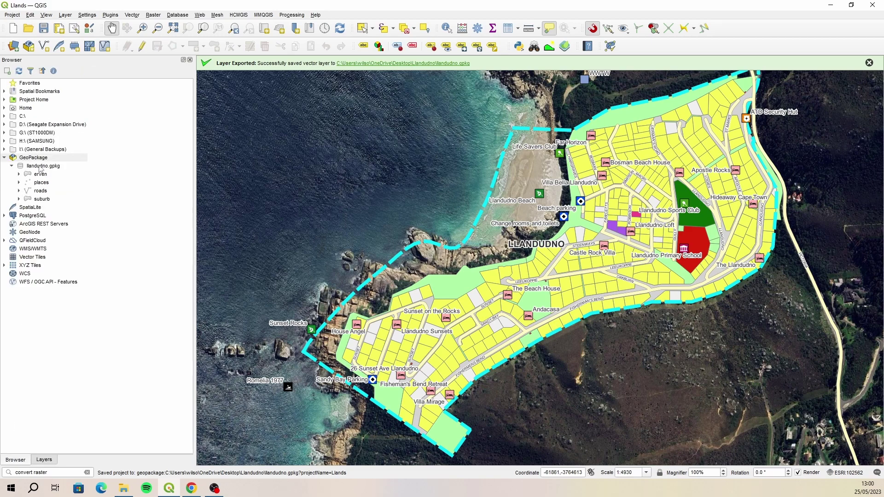
click(34, 158)
click(30, 166)
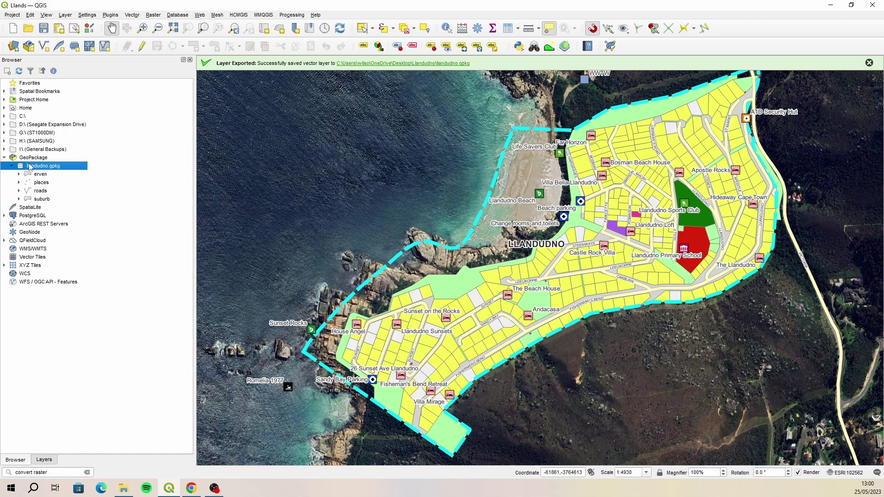
click(19, 72)
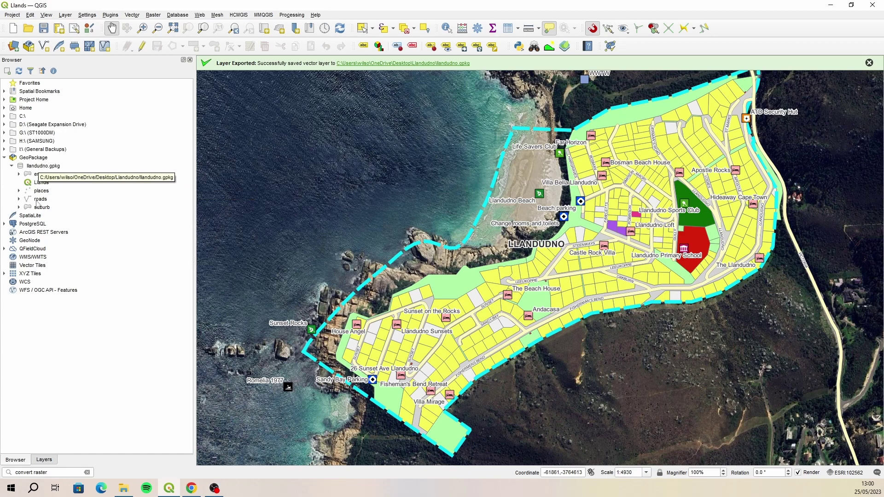
click(44, 460)
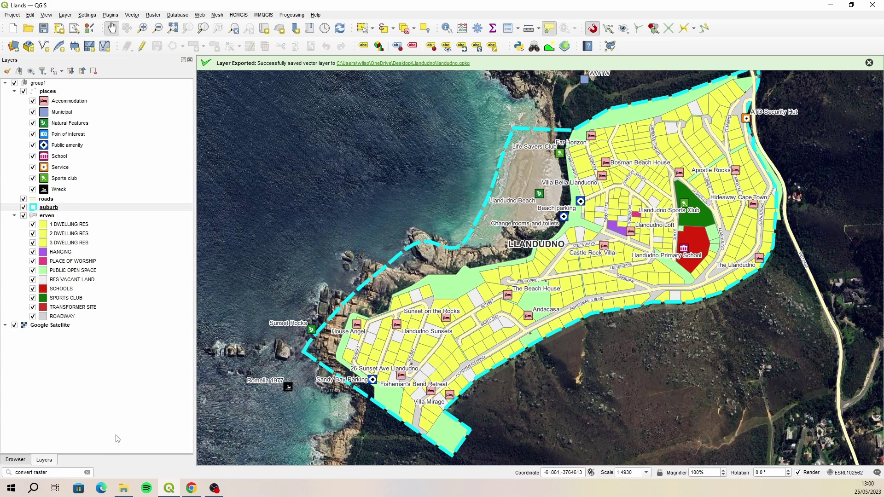
- Frame the whole Llandudno area on the map and open the Convert map to raster algorithm by searching for "convert raster"
scroll(325, 338, down, 1)
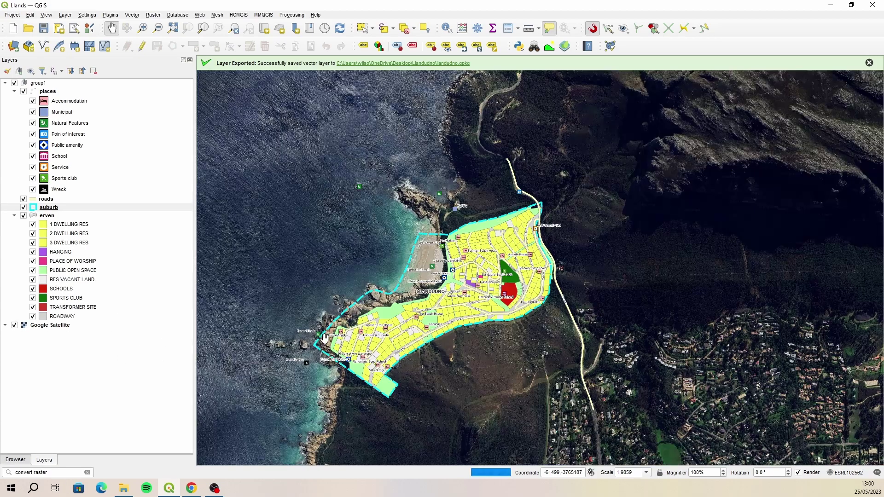
drag(325, 338, 393, 342)
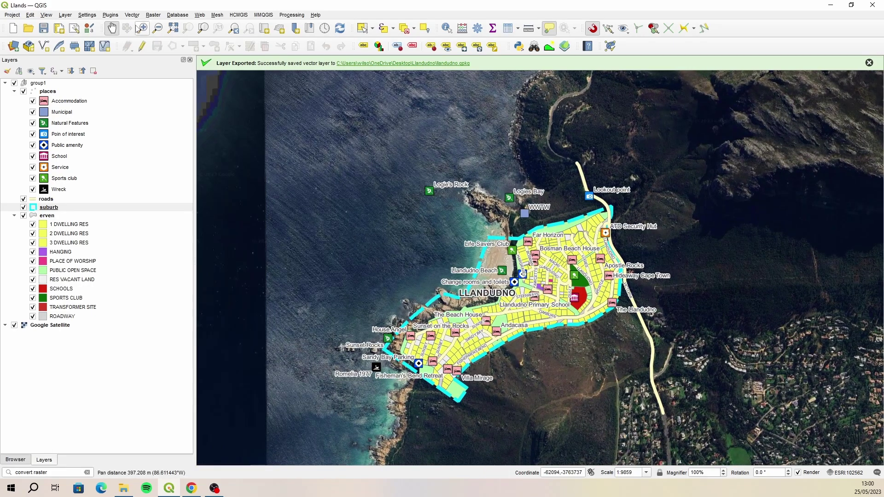
click(143, 28)
drag(275, 96, 775, 457)
drag(299, 96, 776, 445)
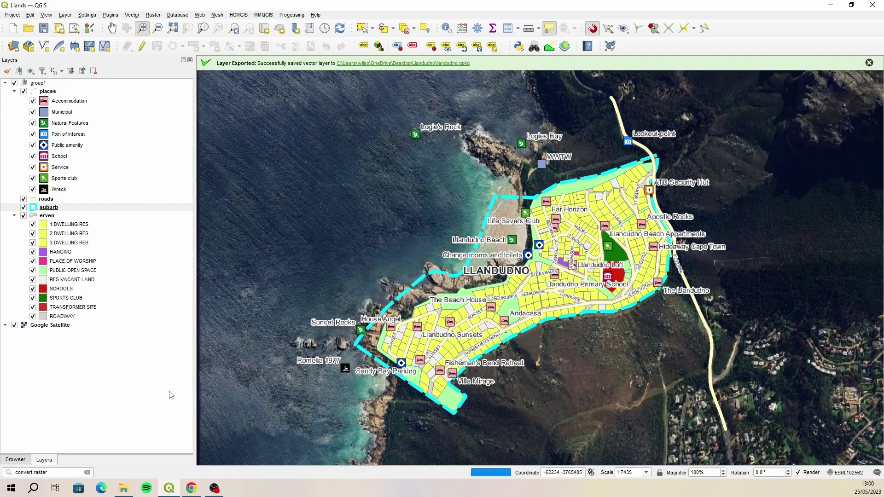
click(62, 326)
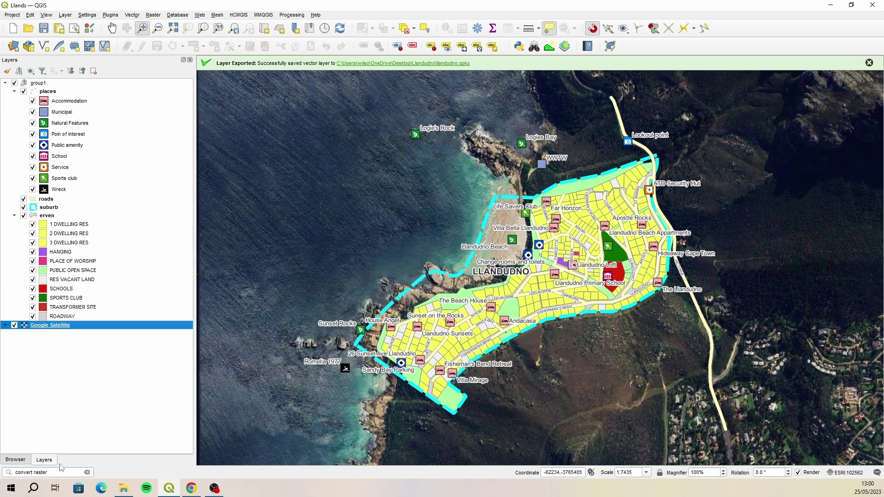
click(55, 473)
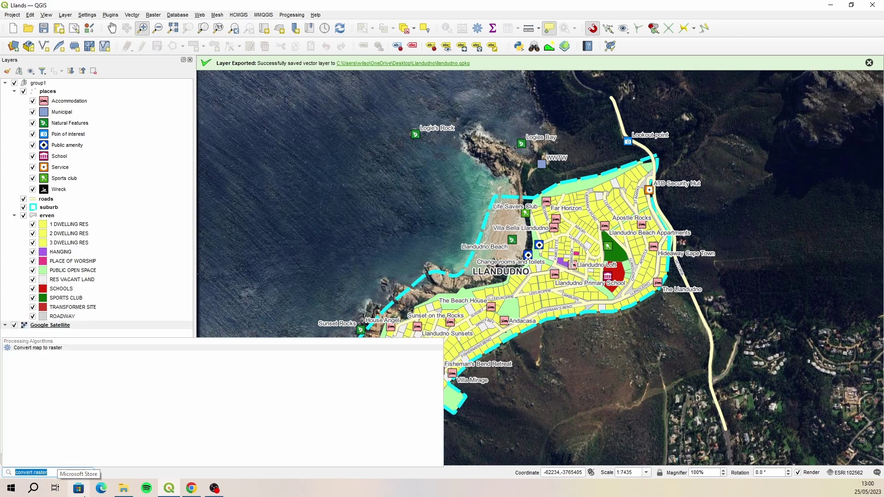
text(conver)
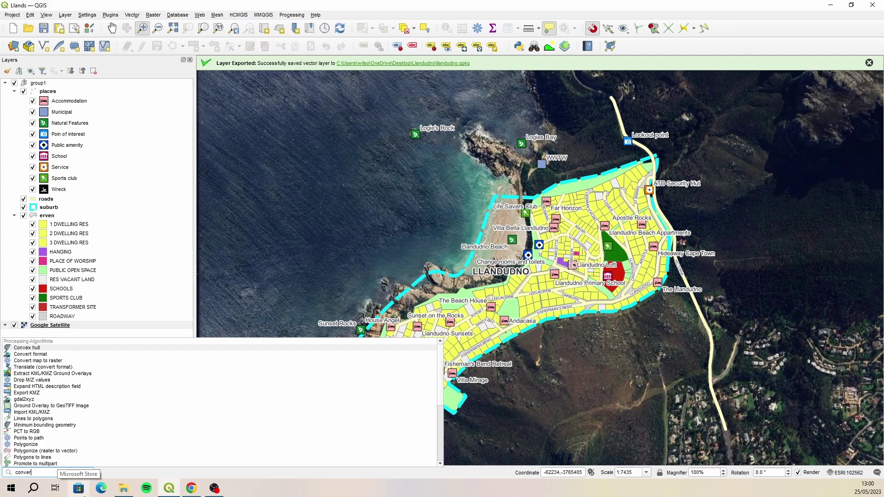
text(t raster)
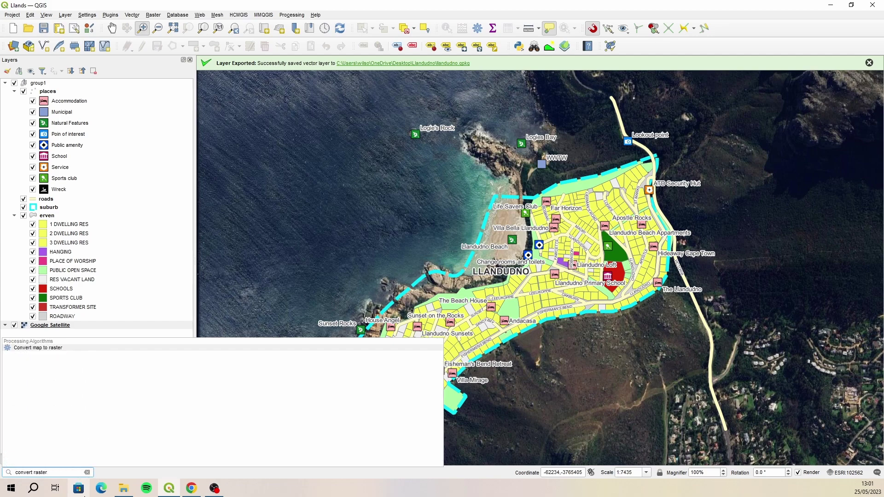
click(53, 350)
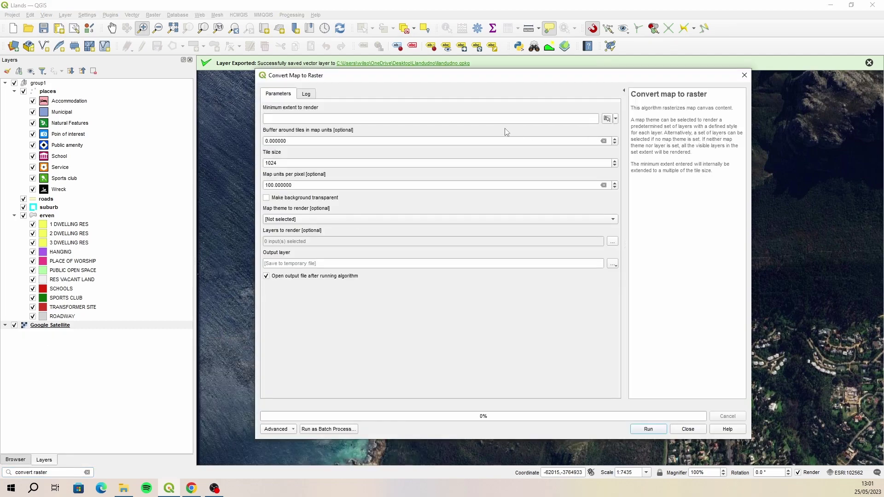
- Draw the render extent around all of Llandudno, about -62119 to -59641 by -3765663 to -3764074, and set 0.5 map units per pixel
click(616, 119)
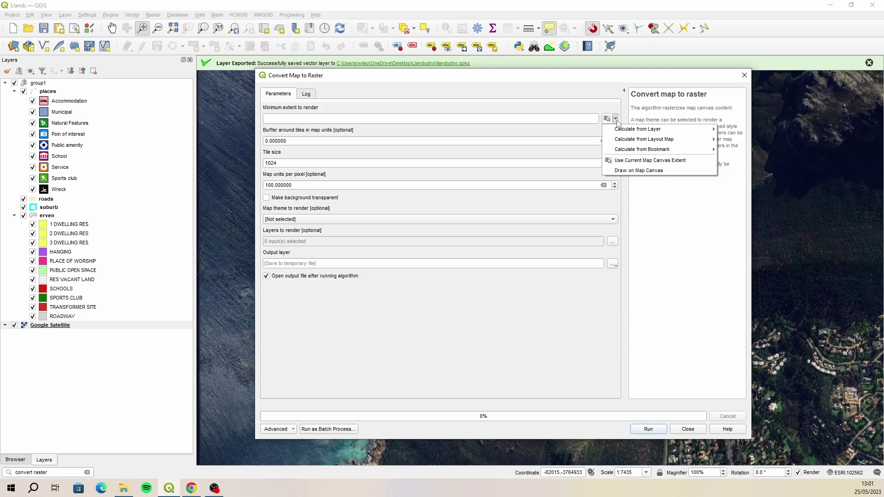
click(652, 172)
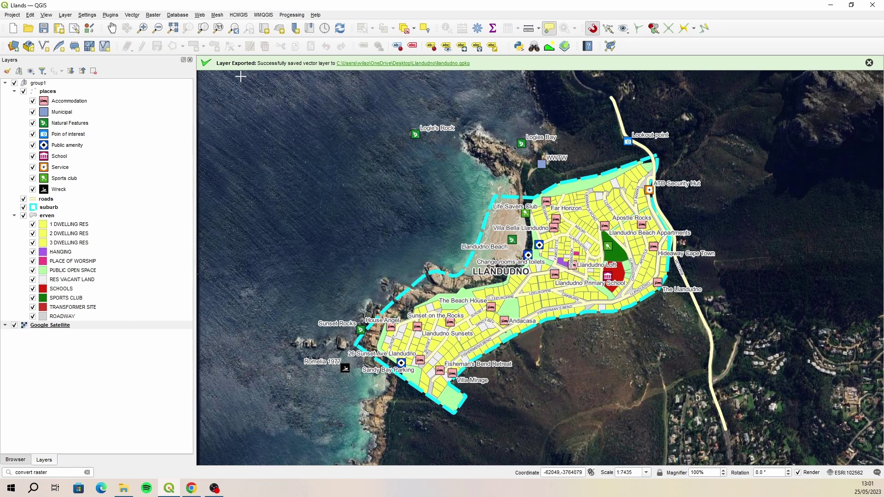
mouse_move(224, 75)
mouse_down()
mouse_move(611, 334)
mouse_move(804, 448)
mouse_up()
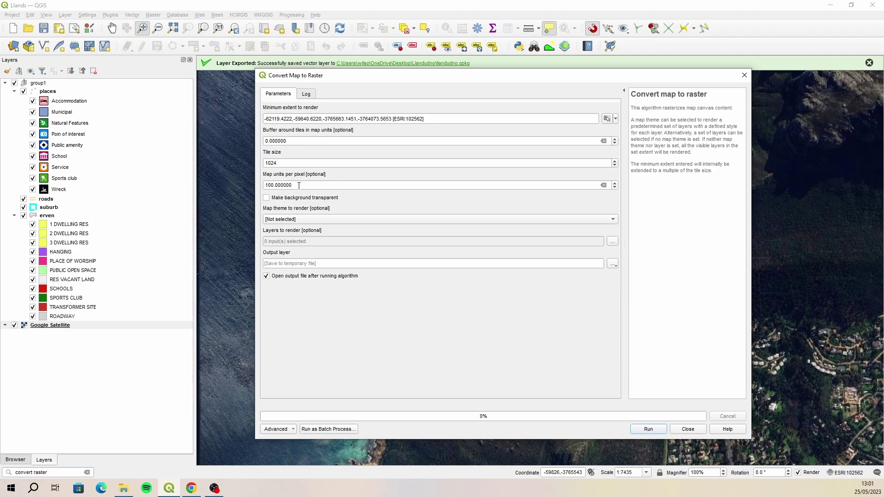
click(299, 185)
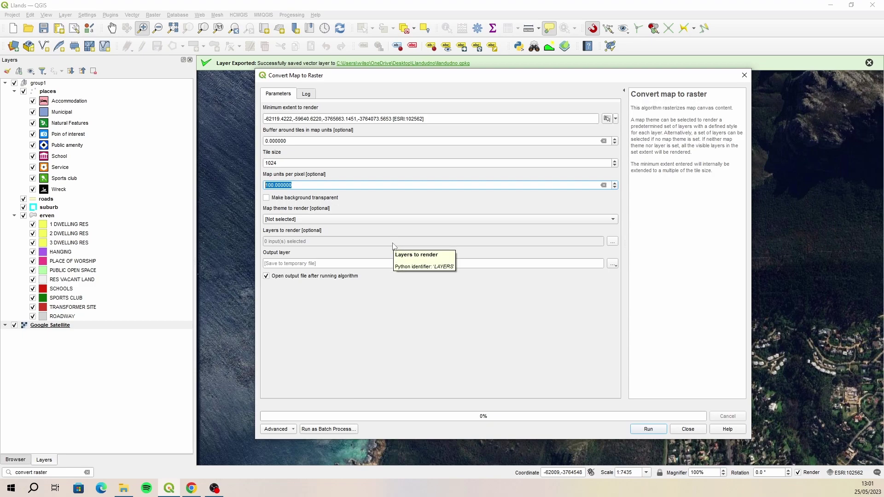
text(0.5)
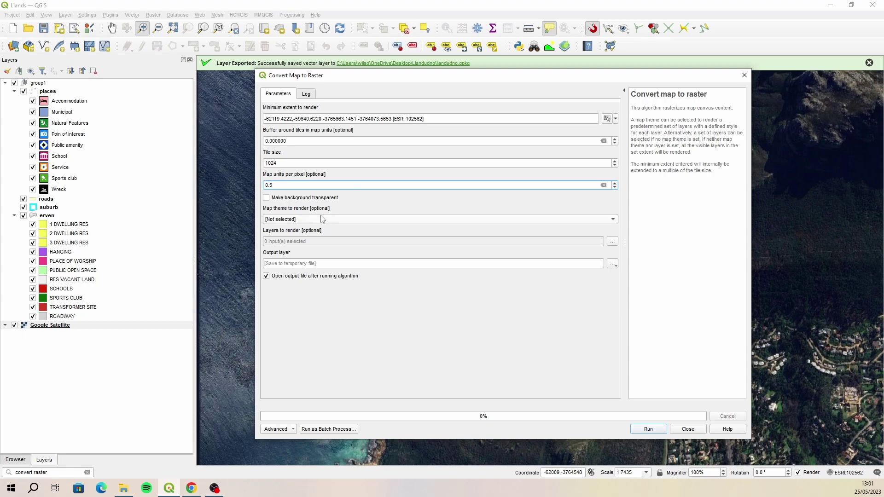
- Choose only the Google Satellite layer for rendering, run the conversion to a temporary raster and close the dialog
click(612, 241)
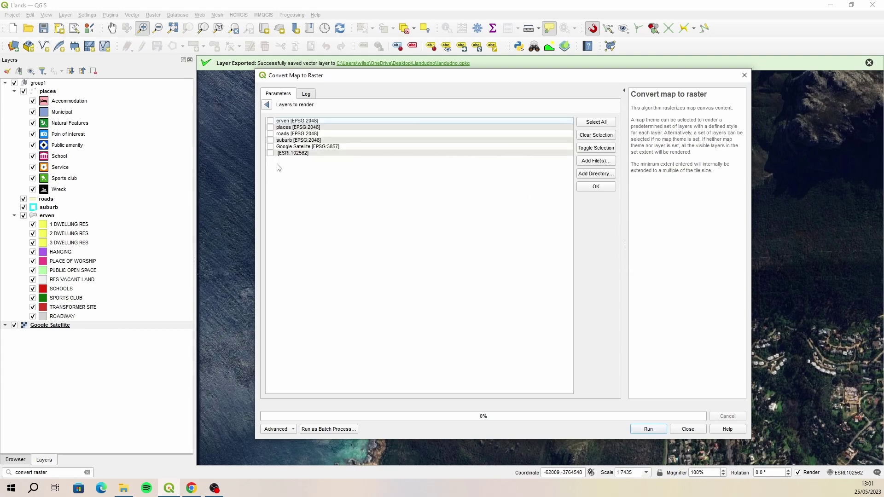
click(271, 146)
click(267, 105)
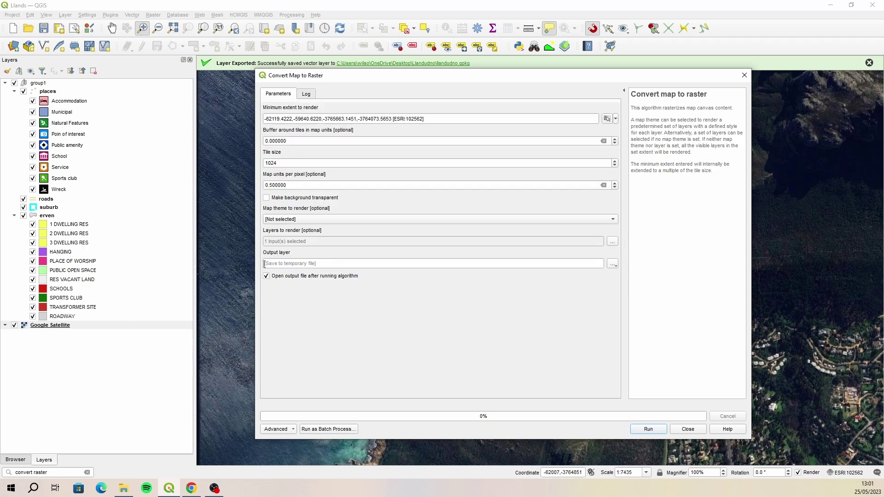
click(648, 429)
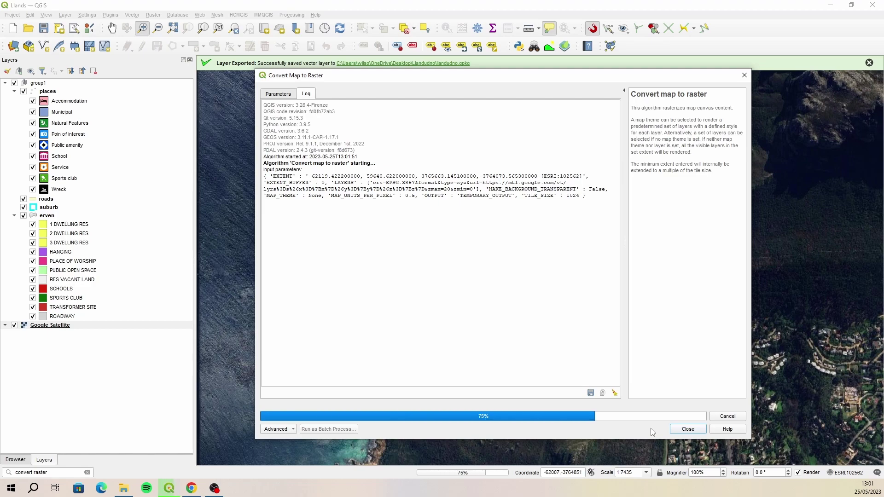
click(688, 429)
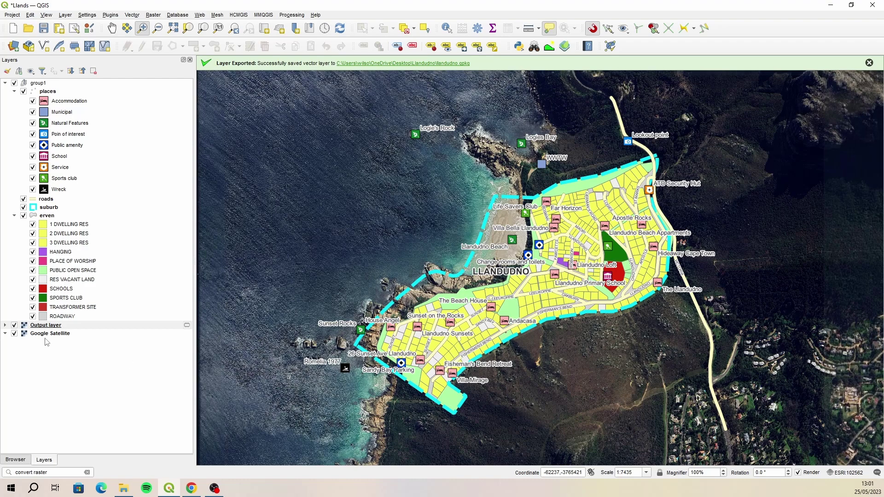
- Hide the Google Satellite layer and toggle the new raster layer off and on to check its coverage
click(15, 335)
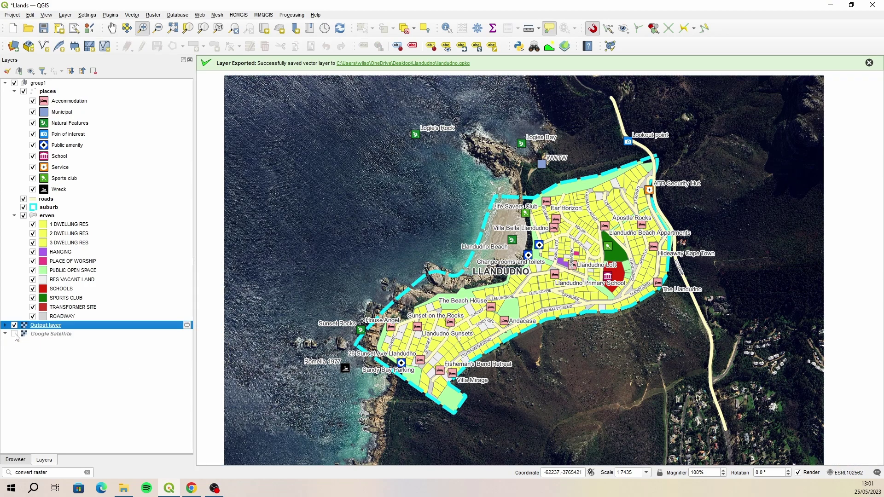
click(15, 325)
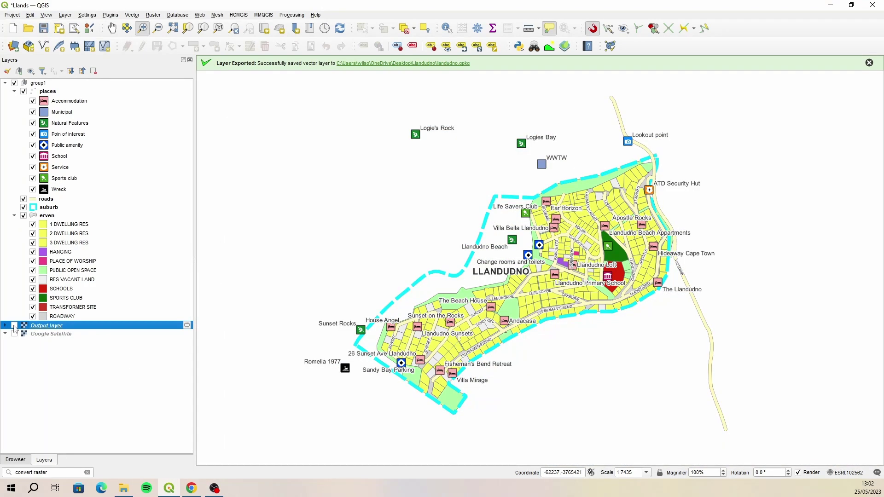
click(14, 325)
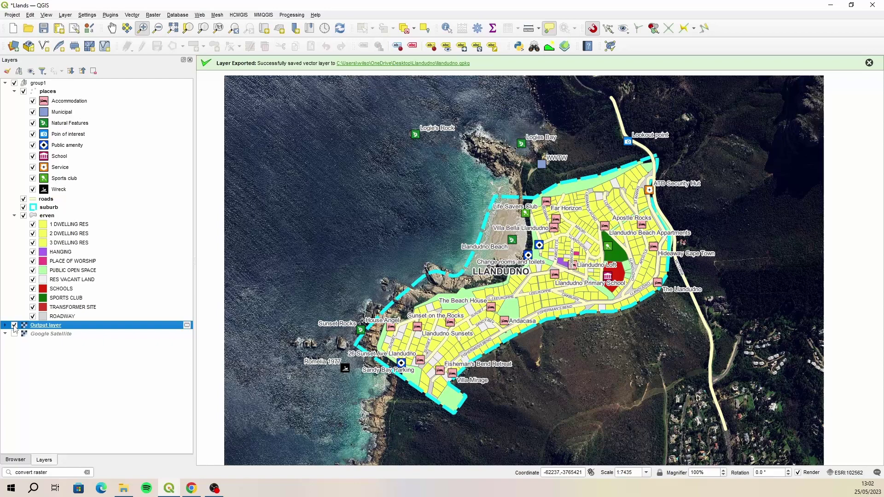
- Export the temporary Output layer raster in GeoPackage format into the existing llandudno.gpkg under the layer name google_image
right_click(90, 327)
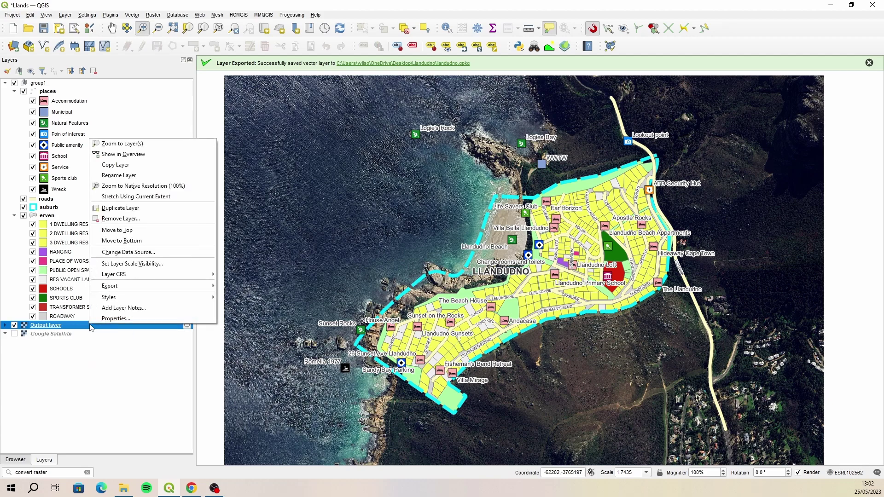
mouse_move(147, 281)
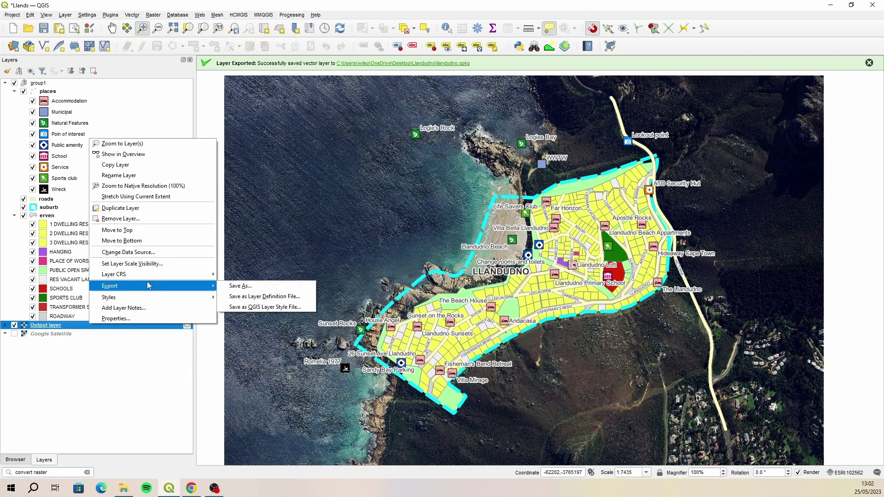
click(244, 286)
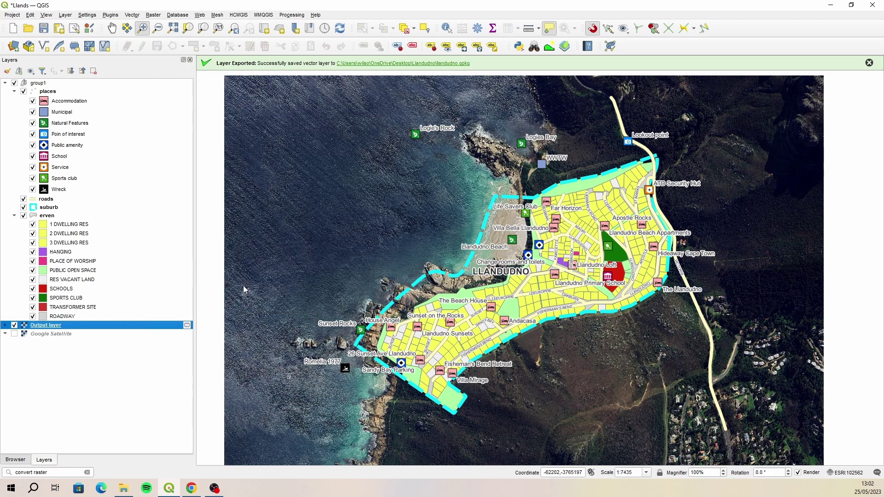
click(471, 137)
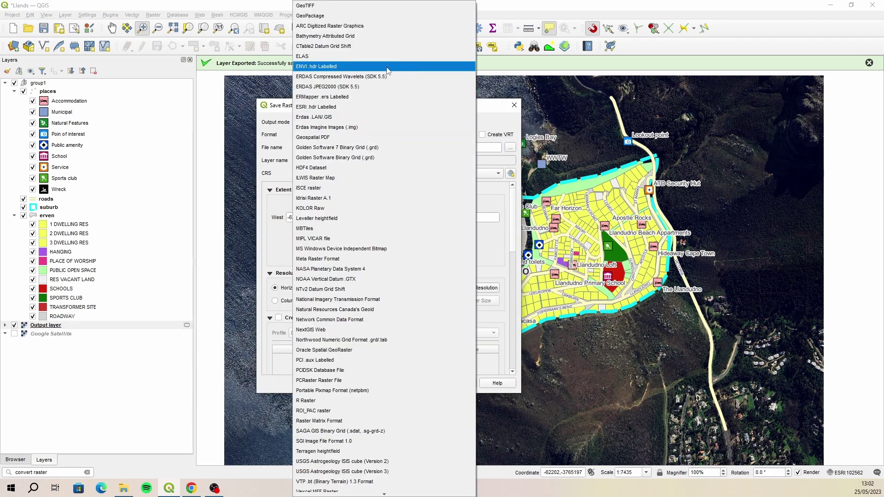
click(339, 16)
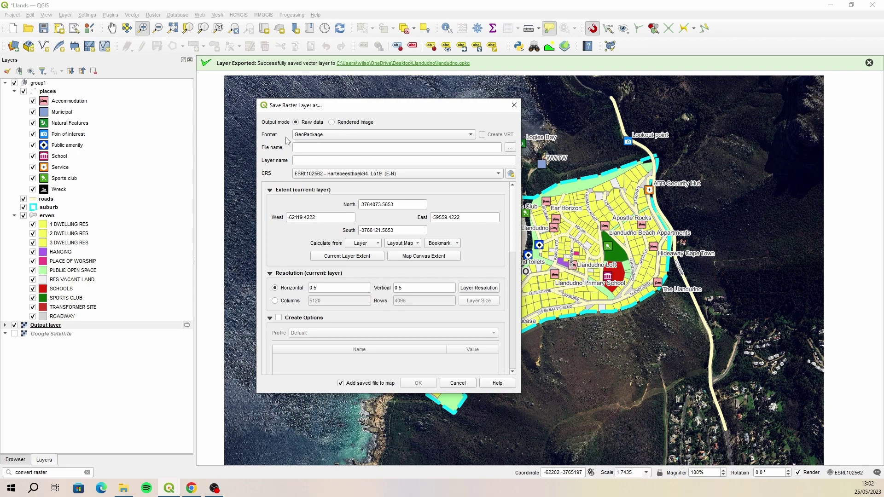
click(509, 147)
click(417, 201)
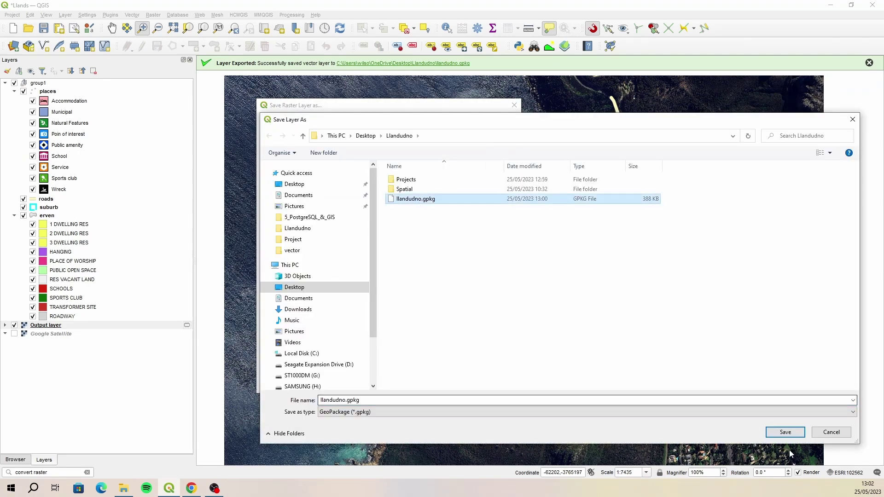
click(785, 432)
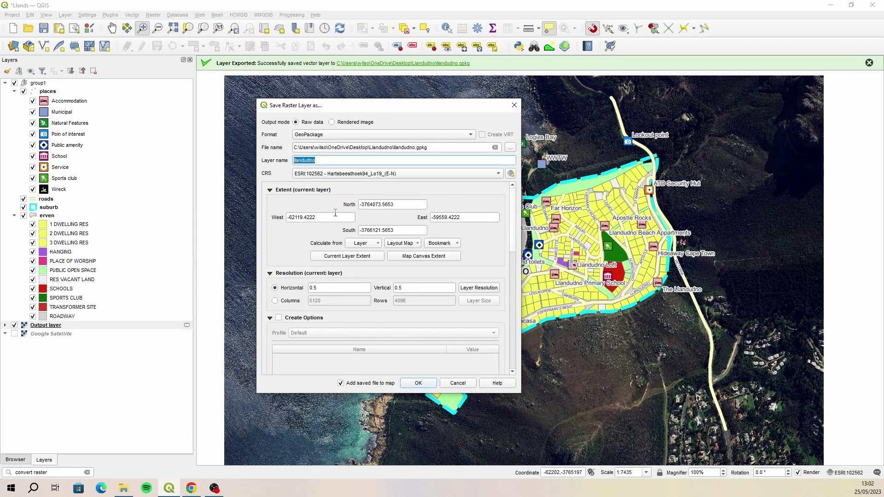
text(google_image)
click(418, 383)
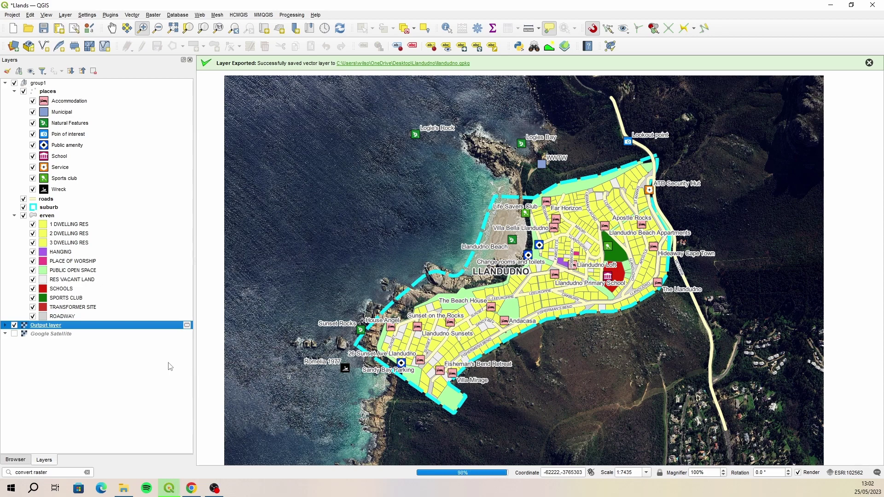
- Remove the temporary Output layer from the project and save the project
right_click(43, 362)
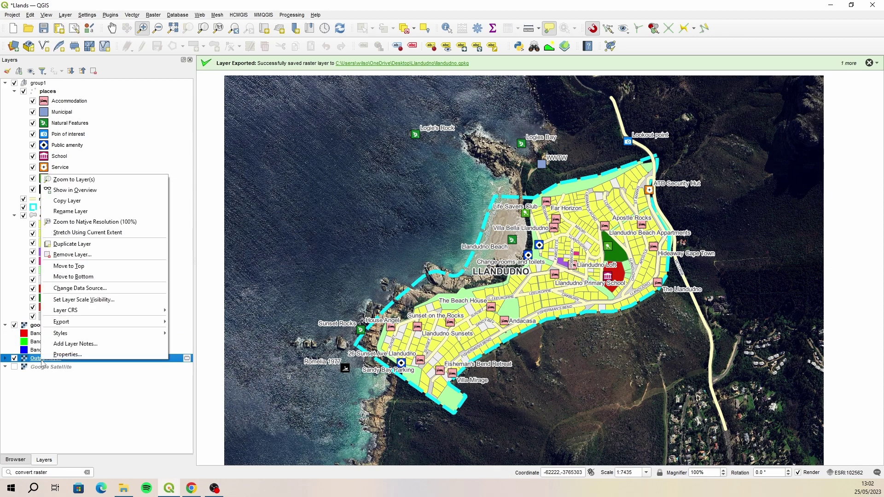
click(87, 255)
click(411, 262)
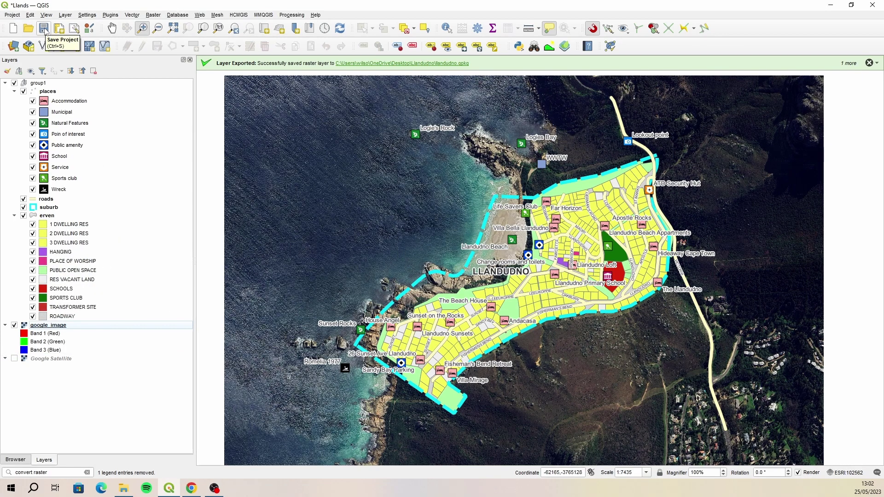
click(44, 29)
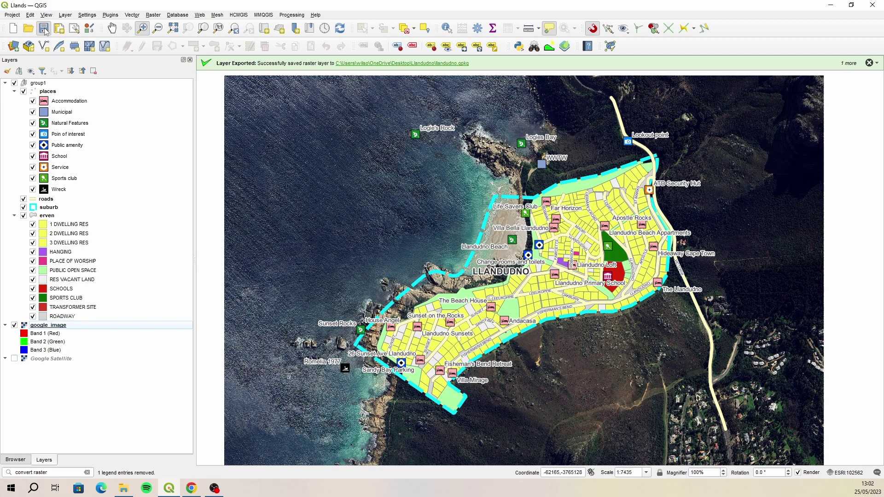
- Toggle Google Satellite and google_image to compare the two basemaps, leaving Google Satellite shown and google_image hidden
click(45, 361)
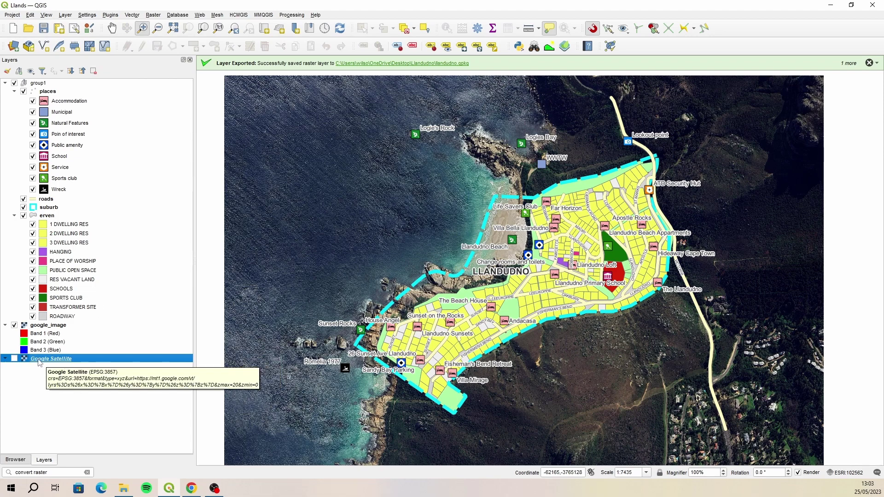
click(14, 358)
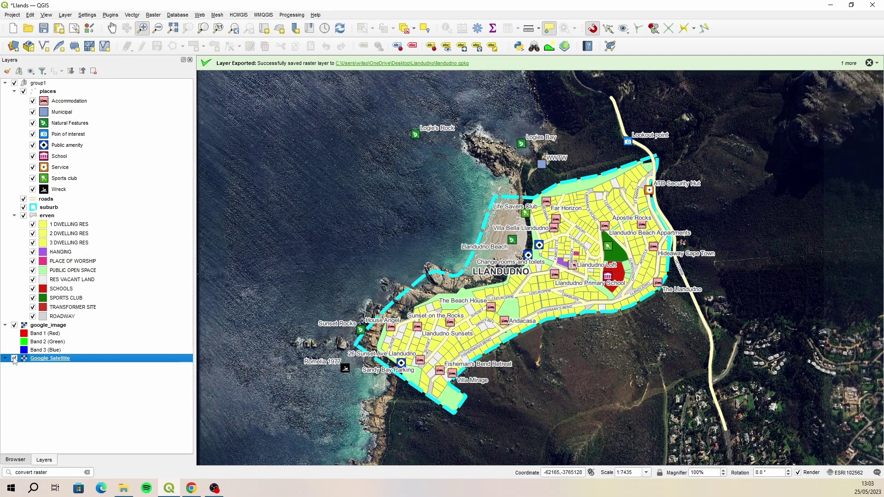
click(14, 358)
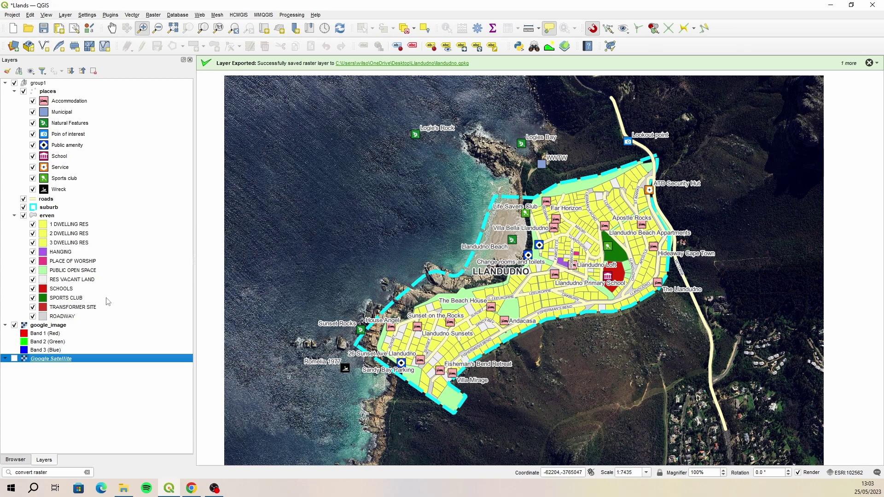
click(50, 327)
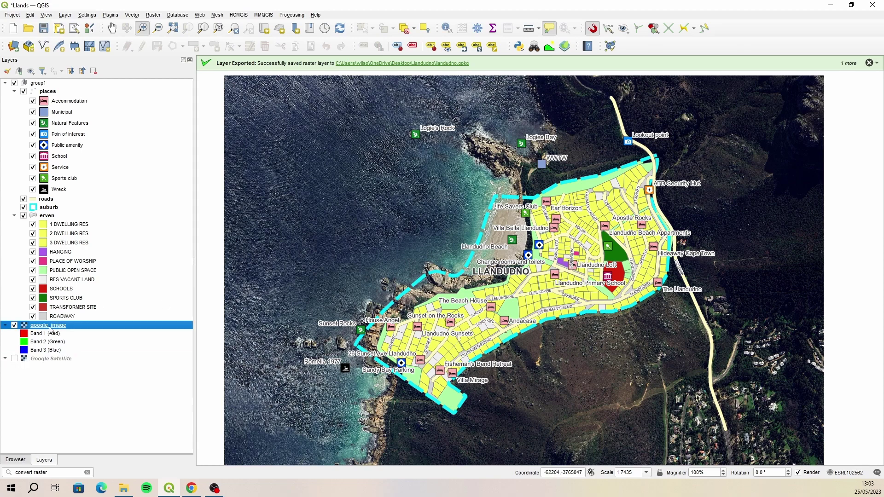
click(15, 325)
click(14, 326)
click(14, 325)
click(15, 359)
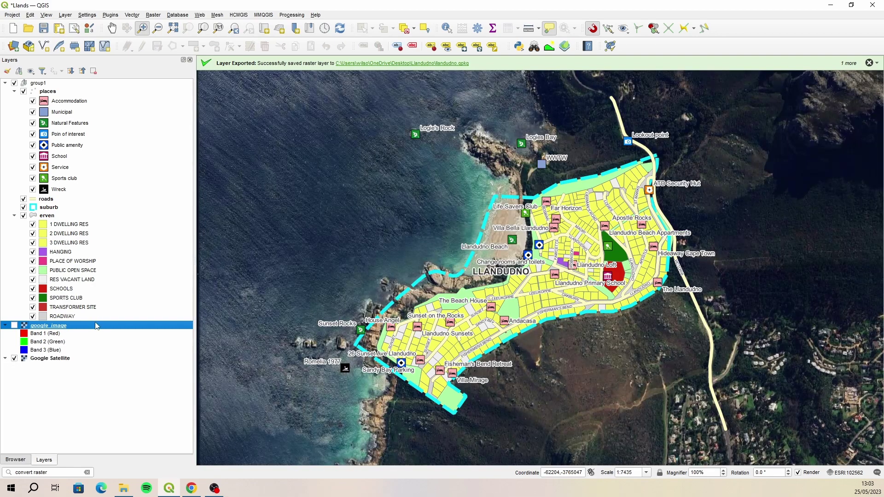
- Refresh the data browser and expand llandudno.gpkg to check that its contents include the google_image raster
click(15, 460)
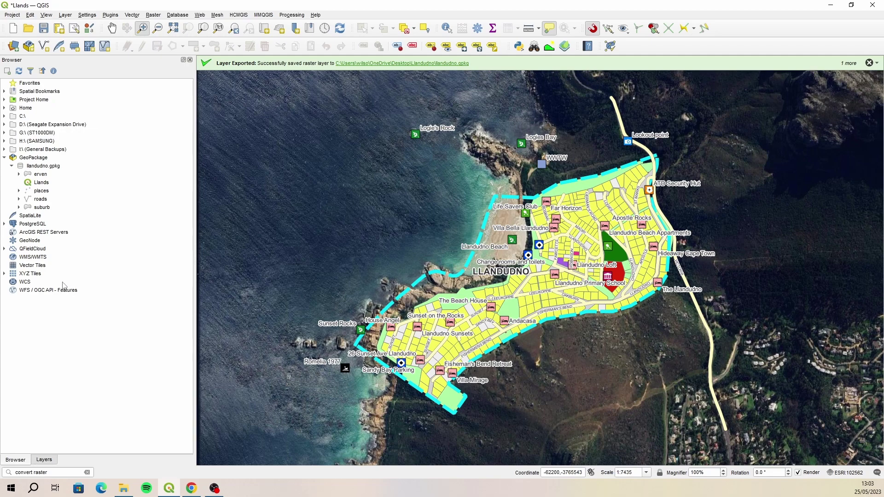
click(43, 166)
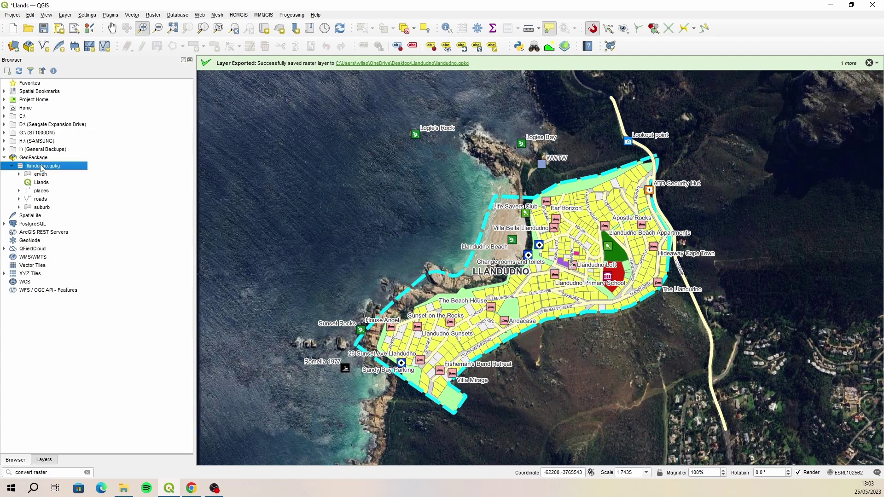
click(20, 71)
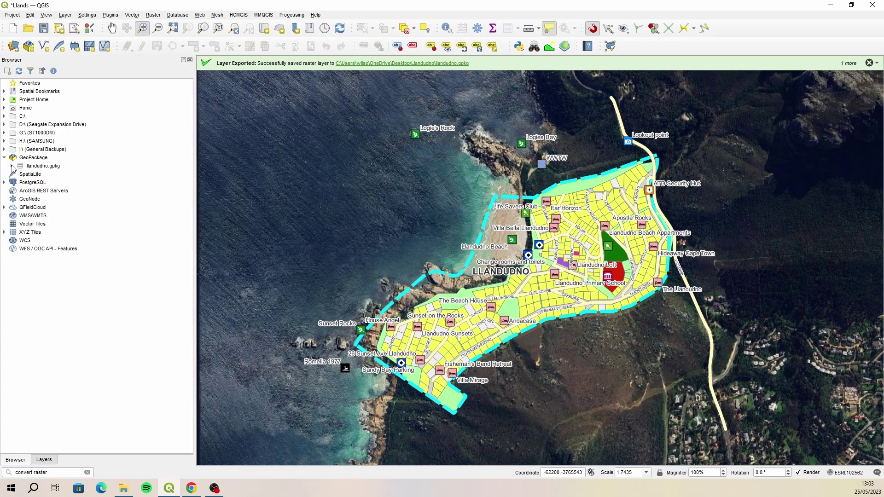
click(11, 166)
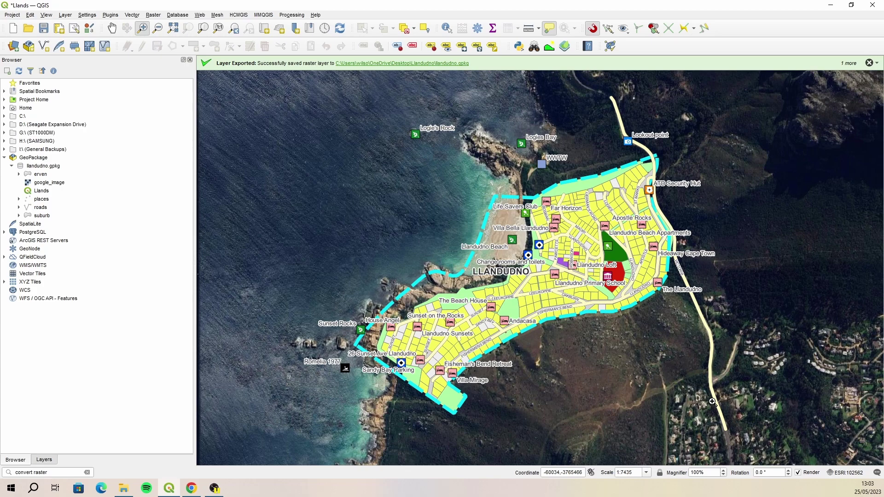
- Save the project, close QGIS and switch to the Llandudno folder on the desktop
click(48, 460)
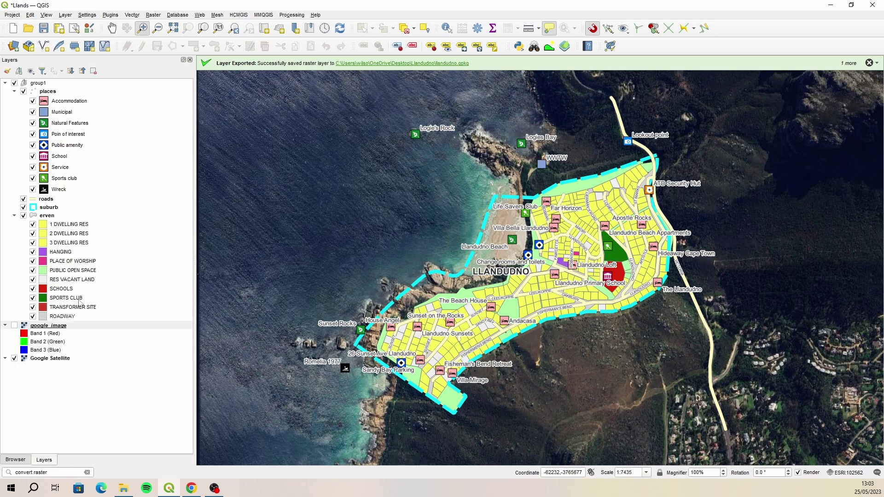
click(47, 29)
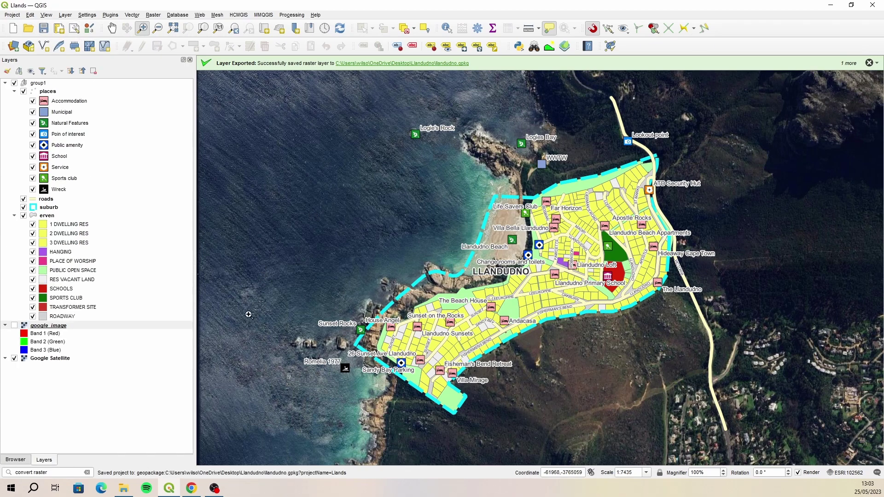
click(872, 5)
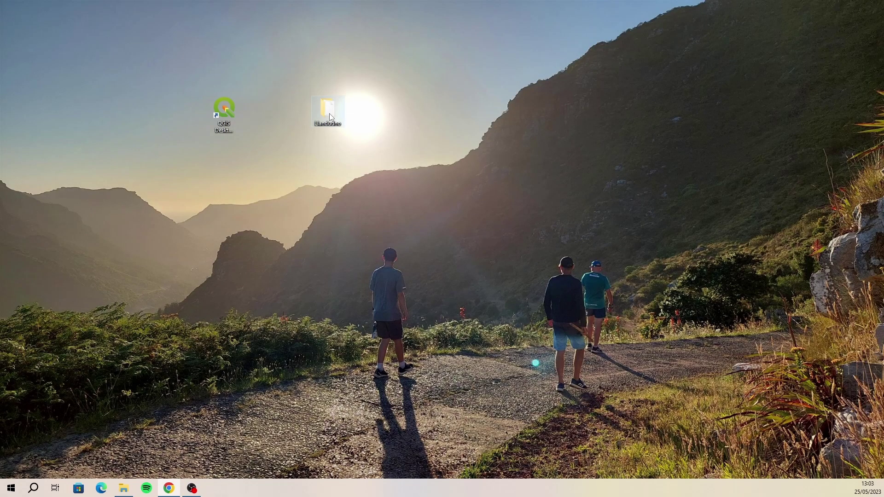
double_click(329, 114)
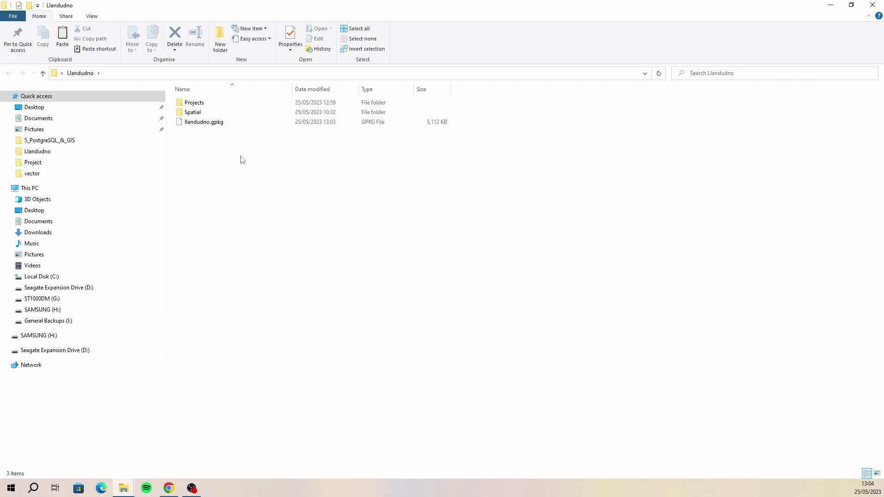
- Compress llandudno.gpkg with 7-Zip into llandudno.zip in the same folder
click(202, 122)
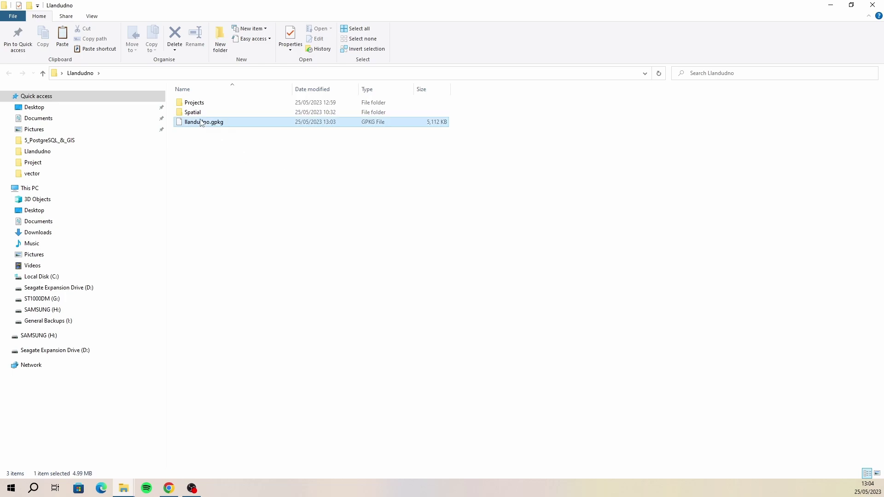
right_click(201, 122)
mouse_move(274, 225)
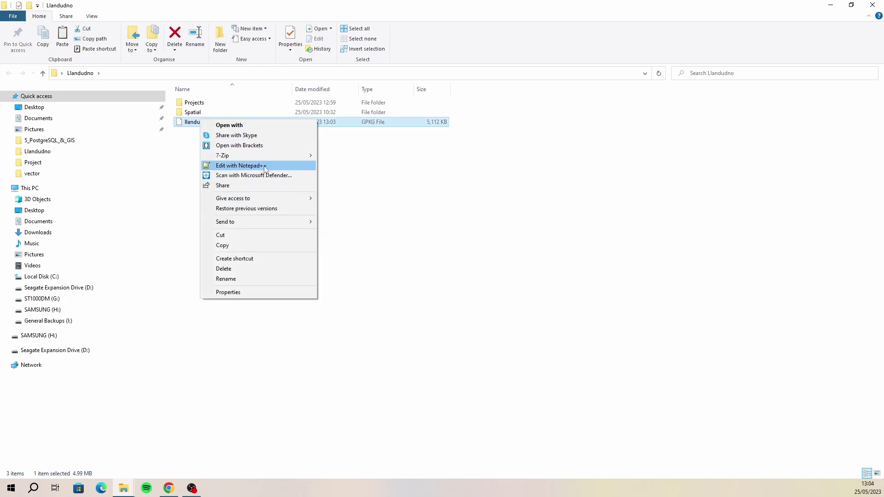
mouse_move(294, 155)
mouse_move(394, 166)
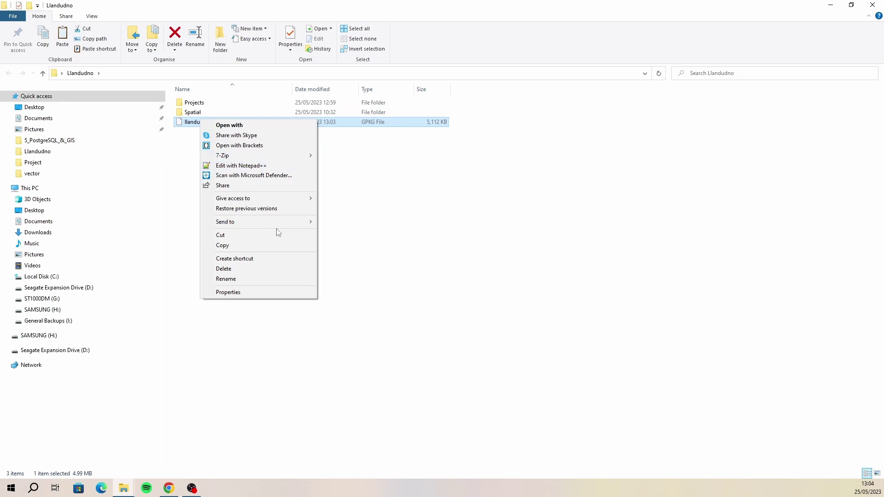
click(366, 235)
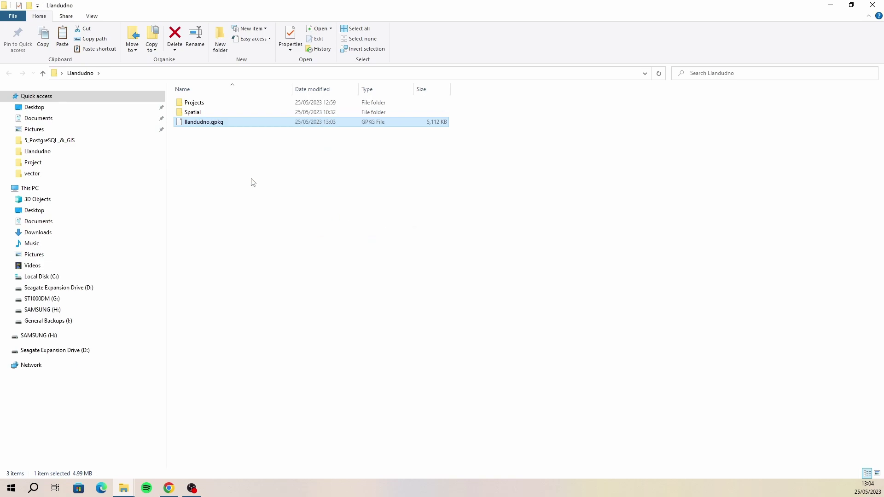
click(222, 160)
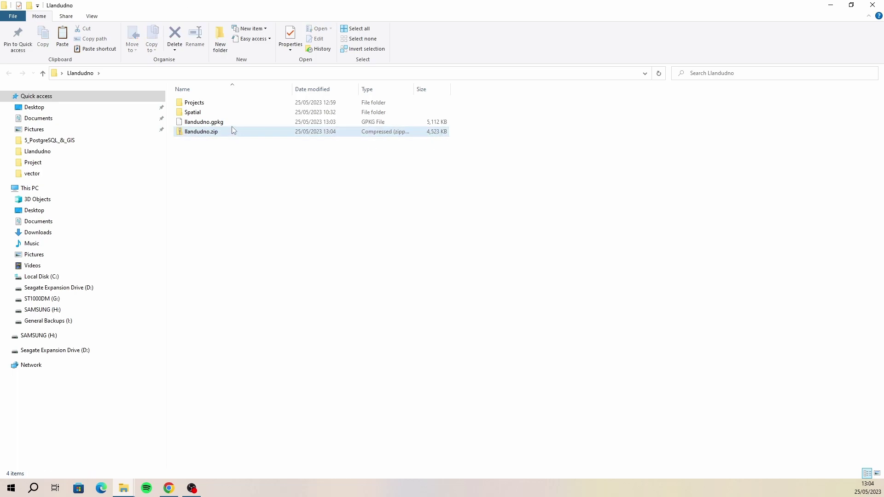
- Delete llandudno.zip from the Llandudno folder
click(217, 133)
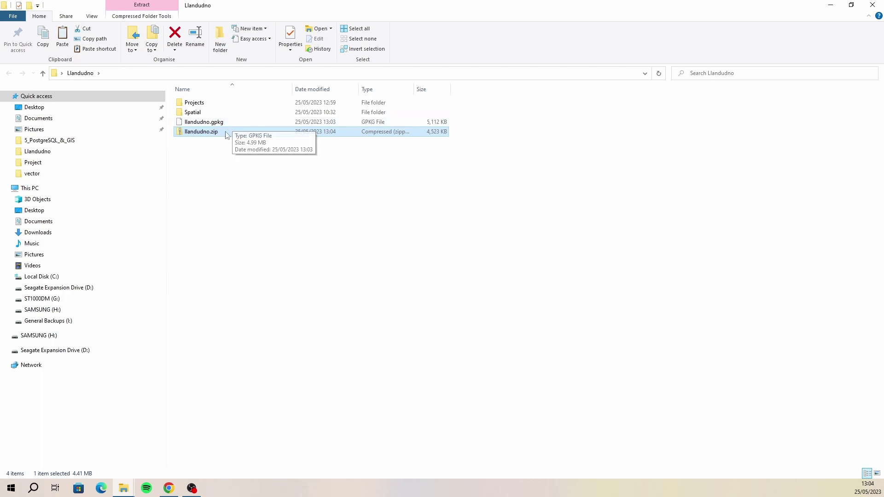
right_click(217, 133)
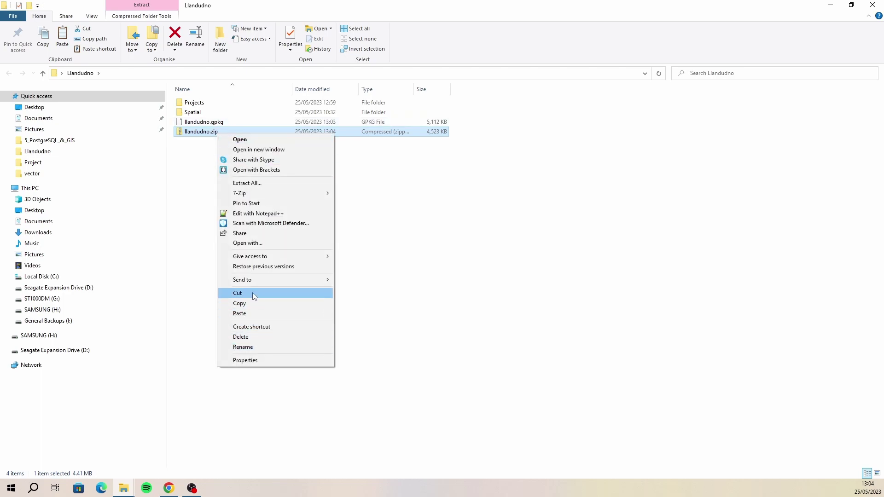
click(256, 336)
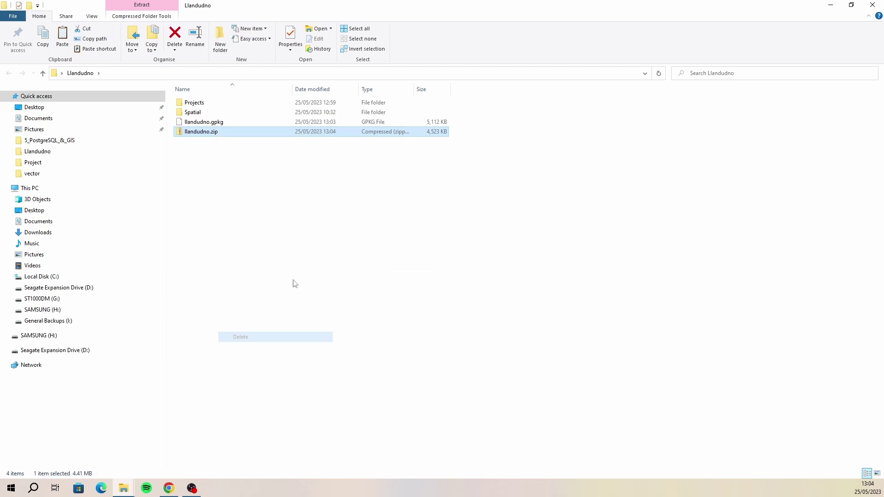
- Move llandudno.gpkg from the Llandudno folder into its Projects subfolder
click(199, 122)
right_click(198, 122)
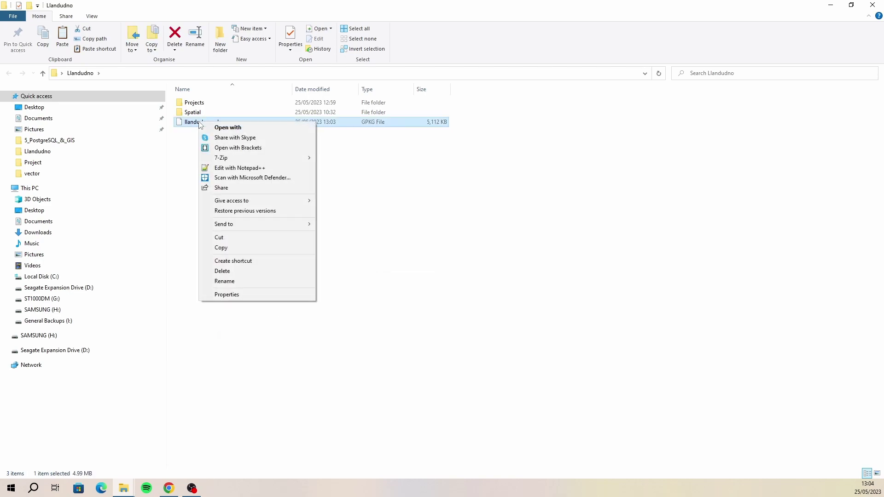
click(233, 237)
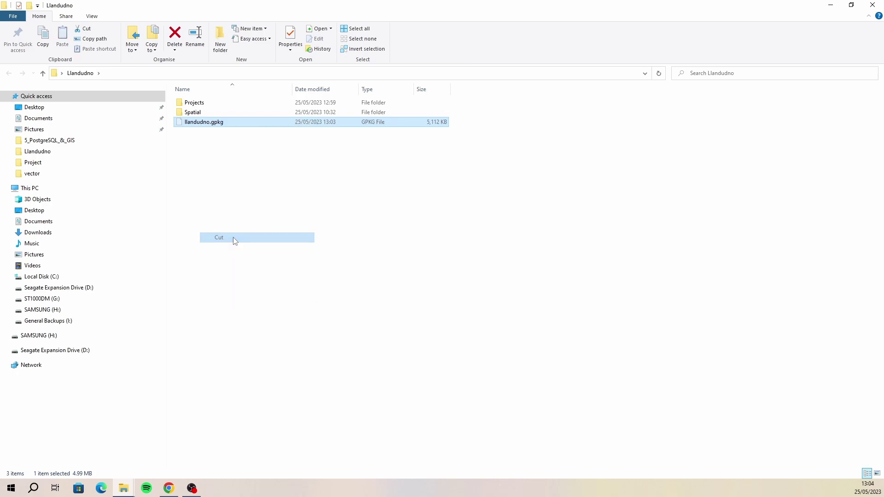
double_click(206, 104)
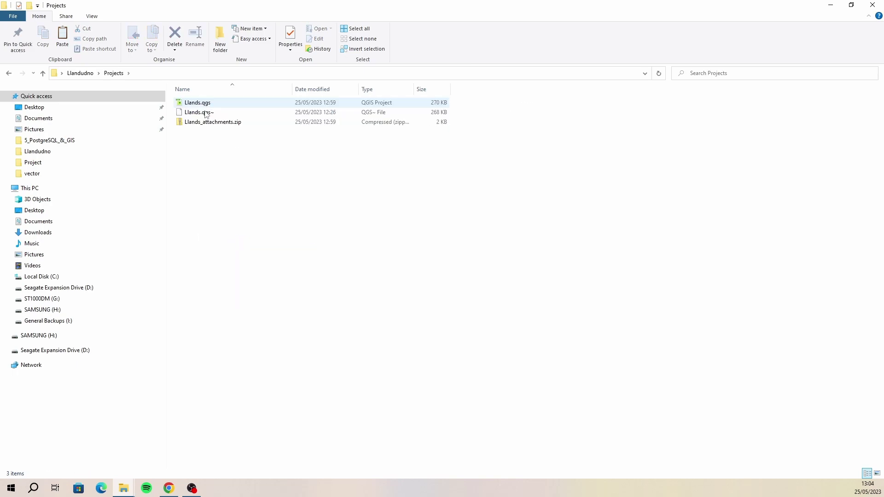
right_click(236, 190)
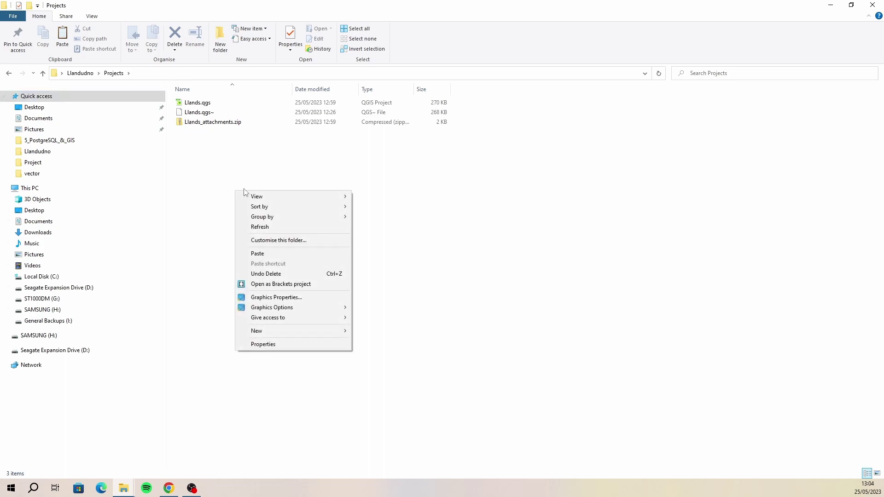
click(291, 256)
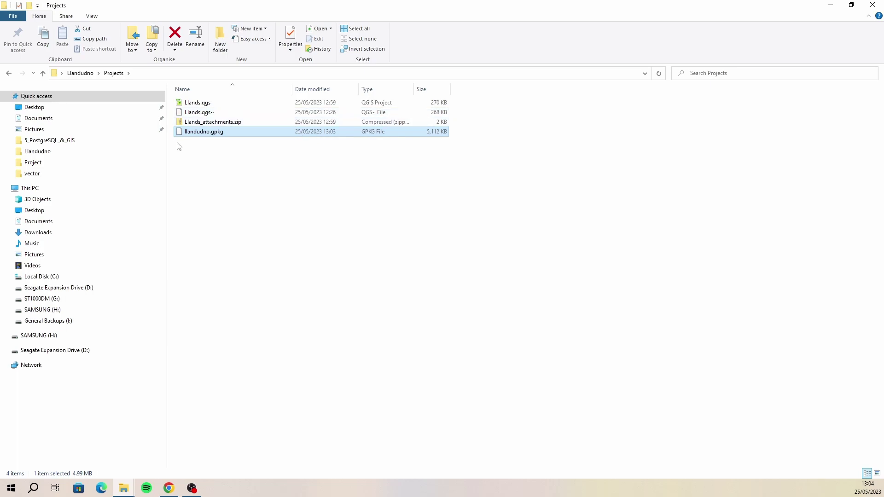
- Minimise the file window, launch QGIS from the desktop and start a new empty project
click(830, 5)
double_click(228, 112)
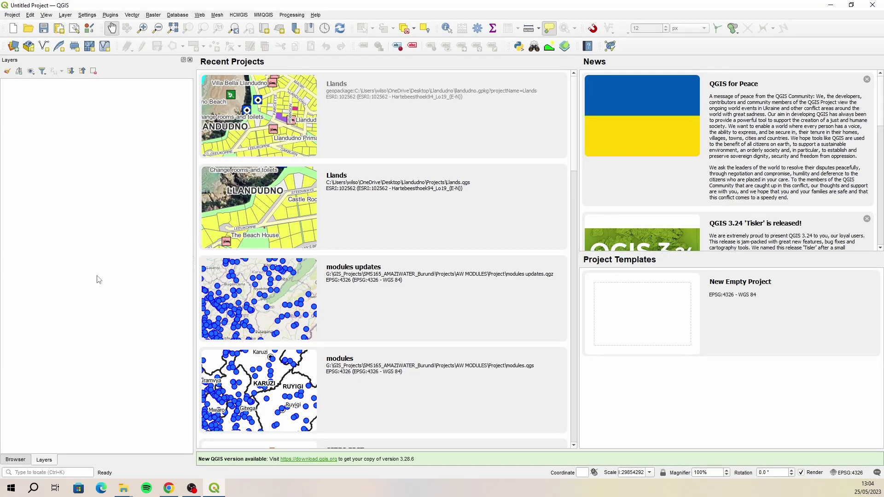
click(13, 28)
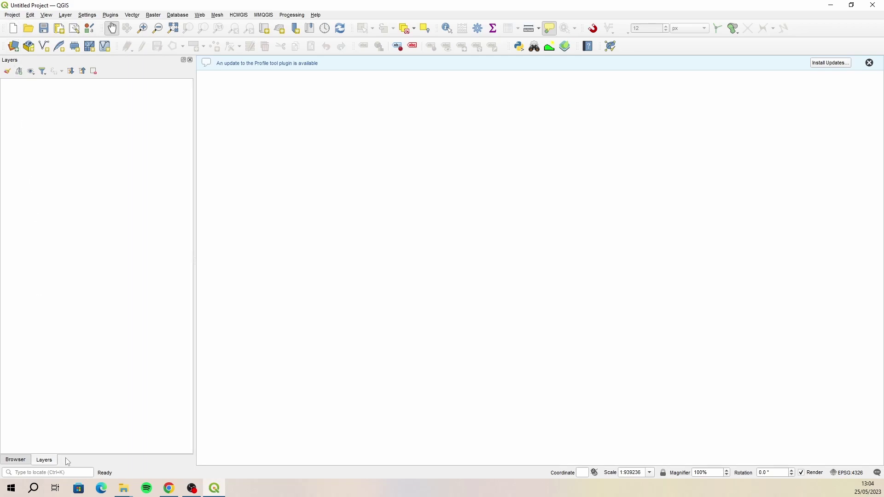
- Remove the existing llandudno.gpkg connection from the GeoPackage entries in the data browser
click(17, 460)
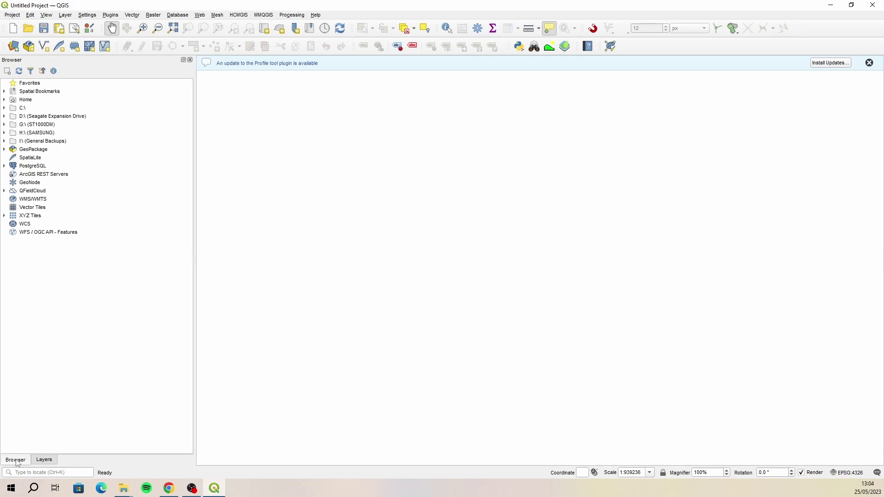
click(4, 149)
right_click(52, 158)
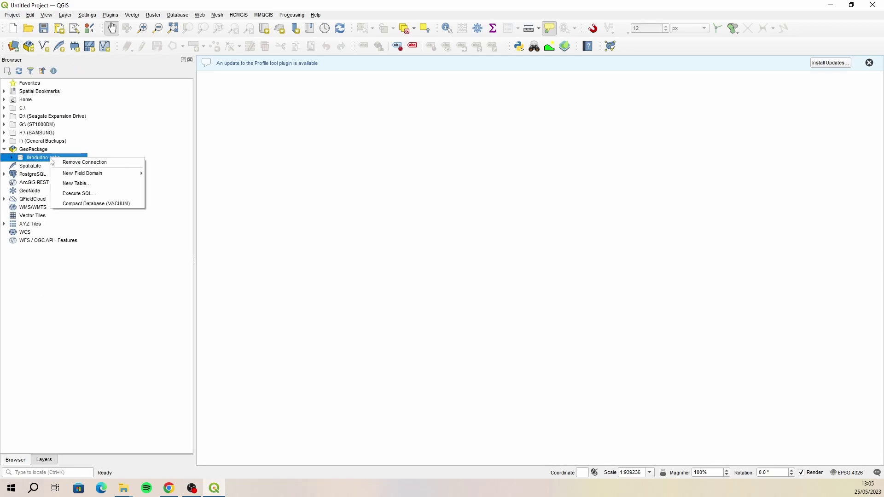
click(79, 163)
- Add a new GeoPackage connection to llandudno.gpkg in the Desktop > Llandudno > Projects folder
right_click(36, 149)
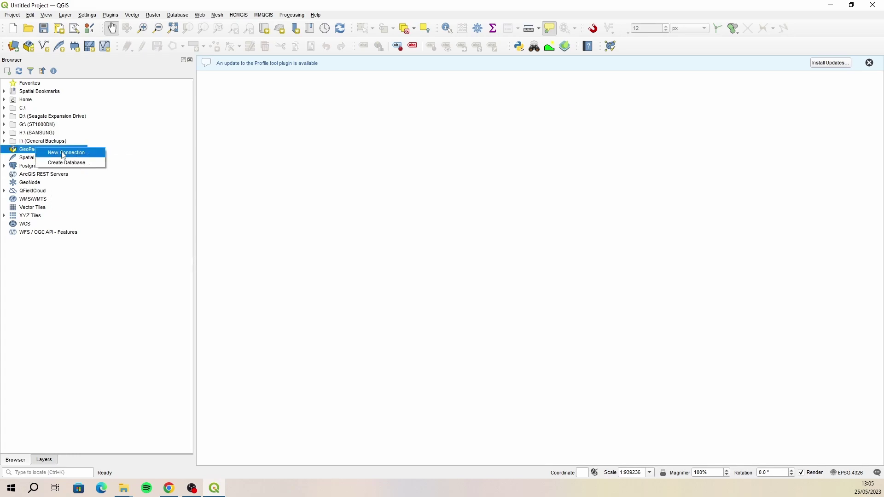
click(64, 153)
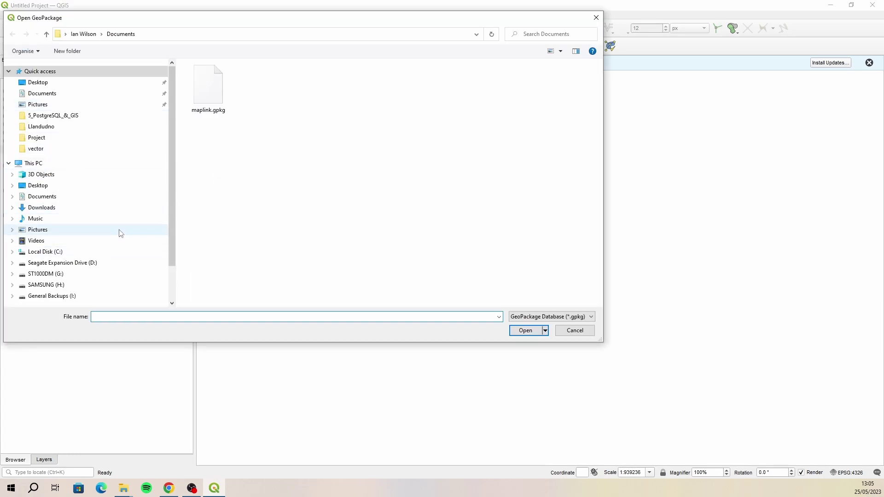
click(44, 82)
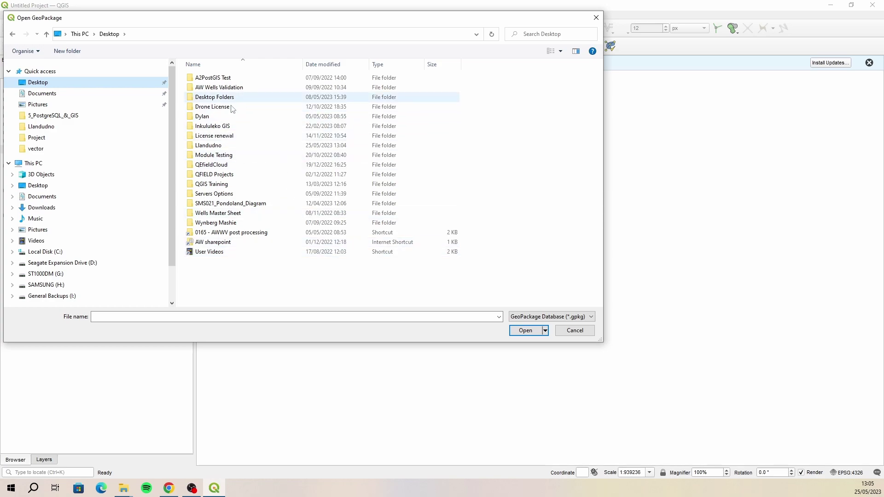
double_click(243, 146)
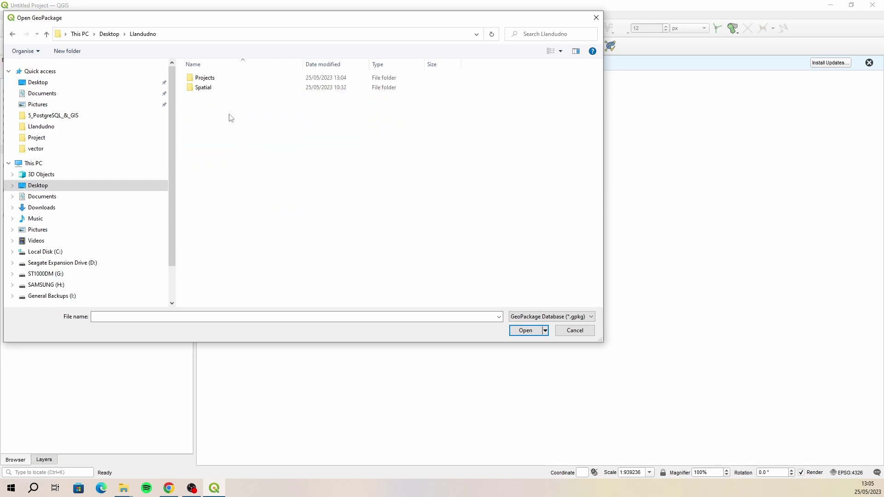
double_click(215, 79)
click(215, 80)
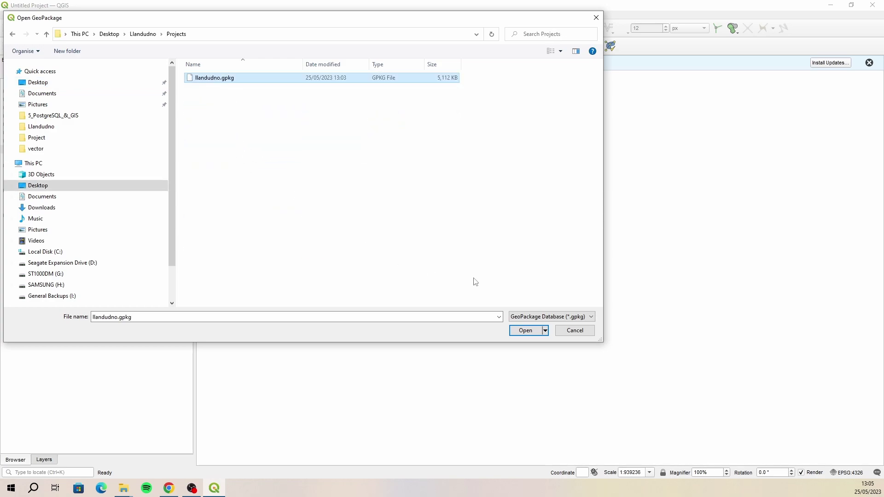
click(529, 330)
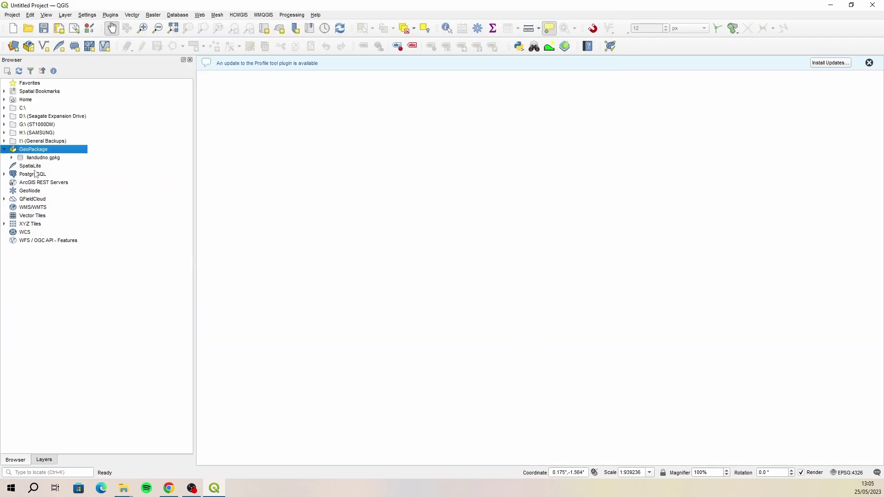
- Load the Llands project stored in llandudno.gpkg onto the map canvas and display its layer list
click(12, 158)
click(47, 184)
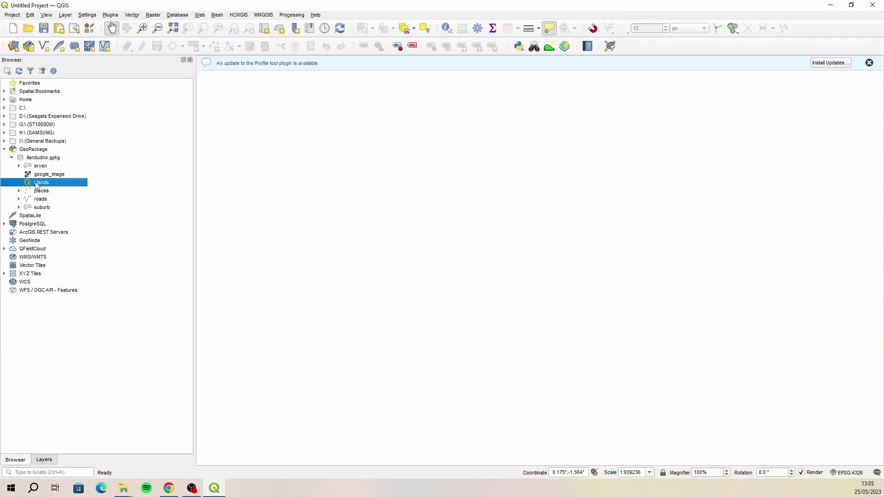
drag(37, 186, 334, 219)
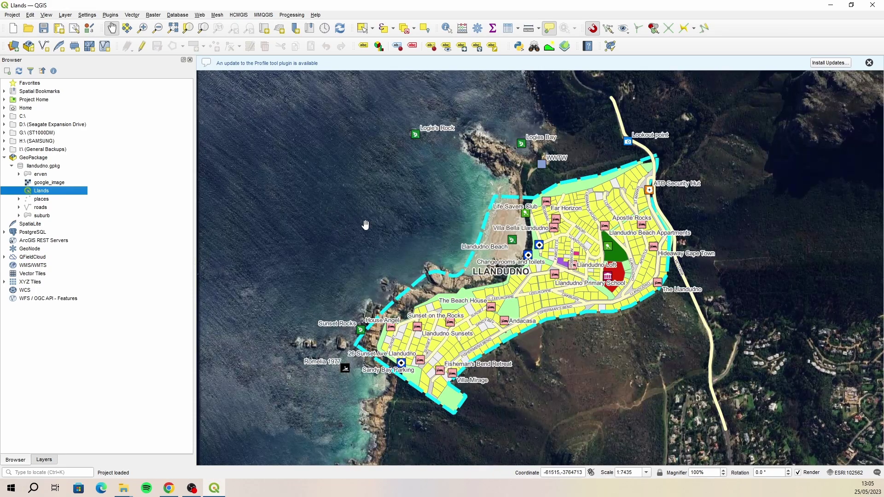
click(46, 461)
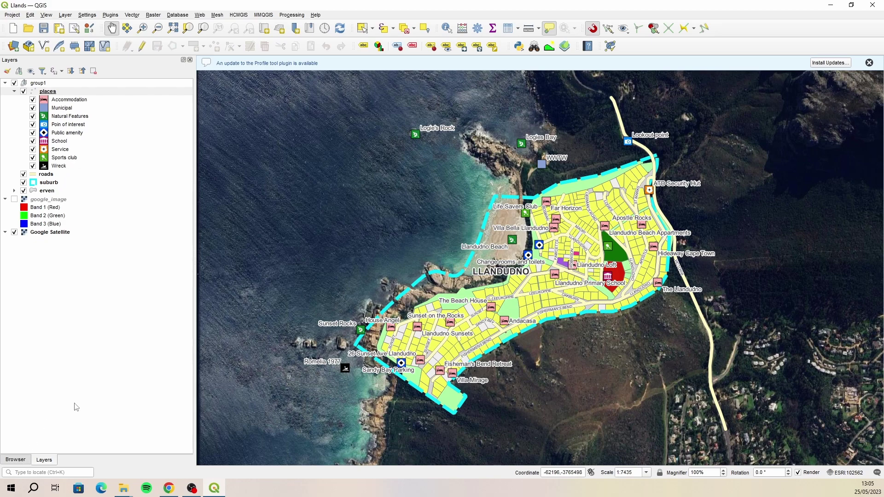